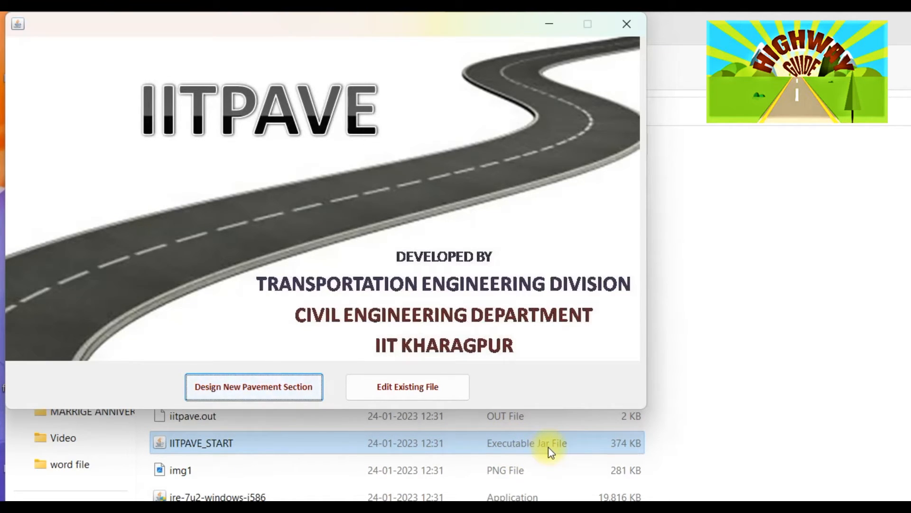
# - Start designing a new pavement section and maximize the input window
pyautogui.click(246, 386)
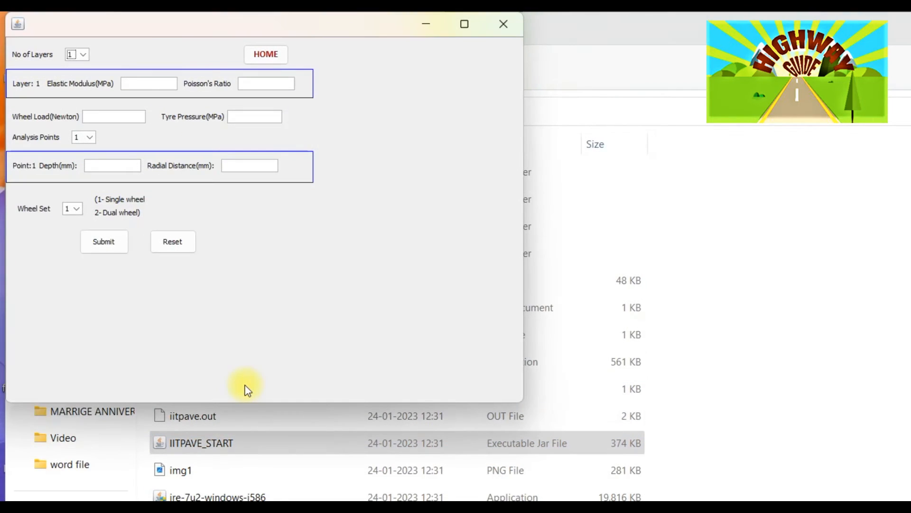
pyautogui.click(467, 25)
pyautogui.click(467, 22)
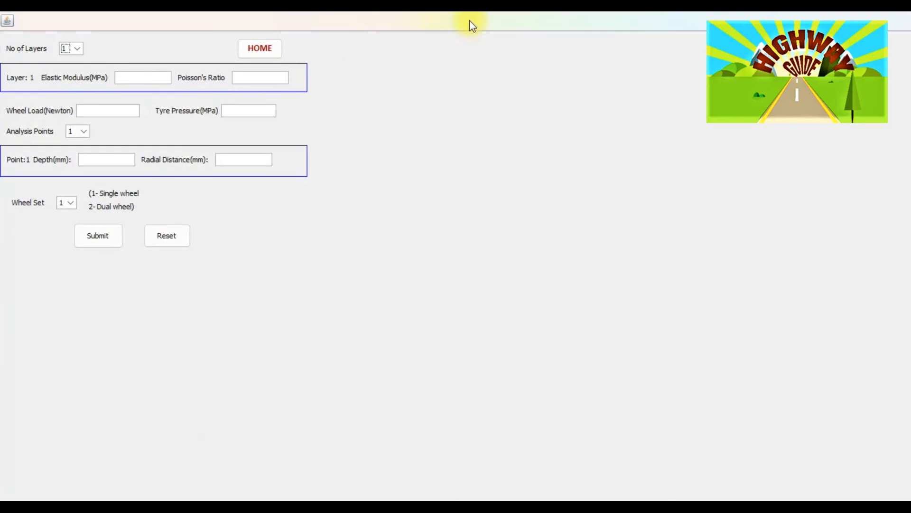
# - Set the number of layers to 4 and enter 3000.00 MPa as layer 1's elastic modulus
pyautogui.click(79, 50)
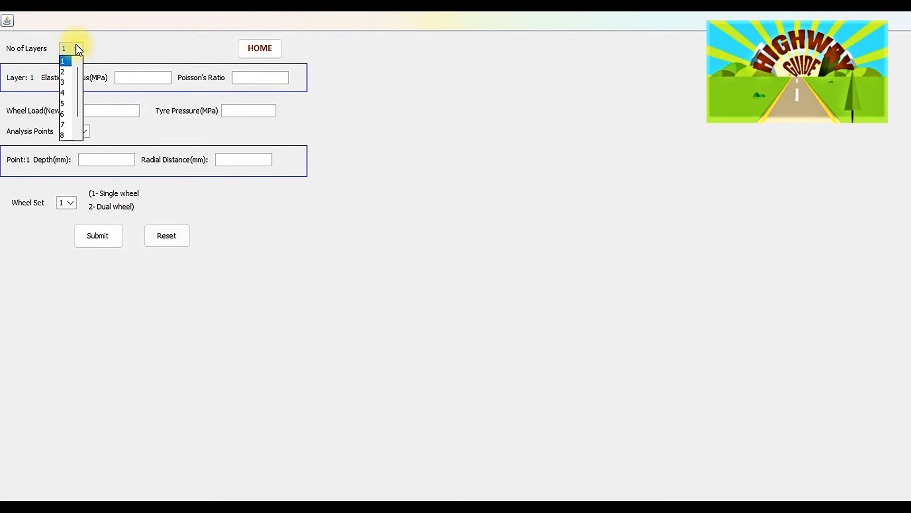
pyautogui.click(65, 93)
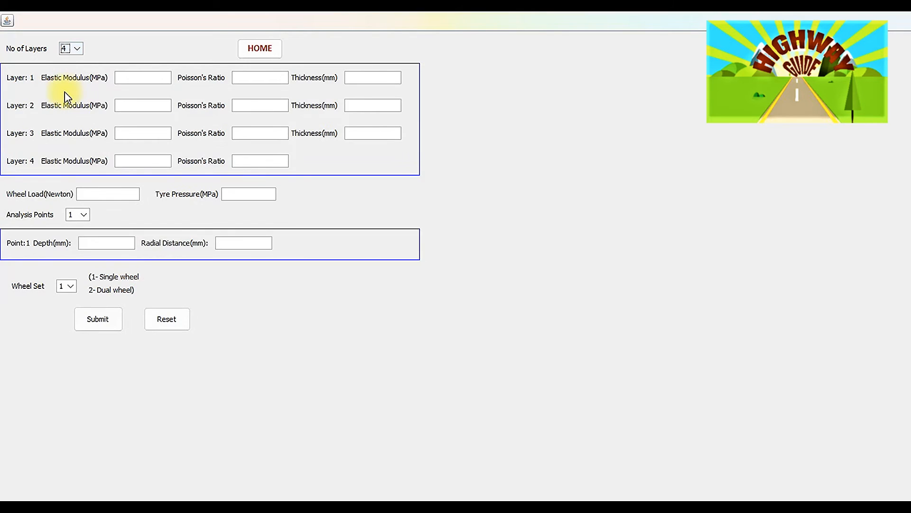
pyautogui.click(135, 80)
pyautogui.write('3000')
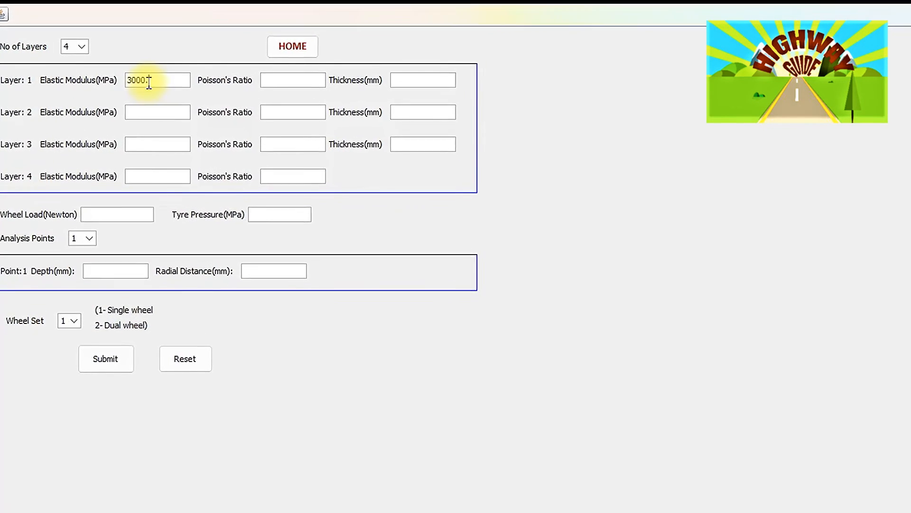
pyautogui.write('.00')
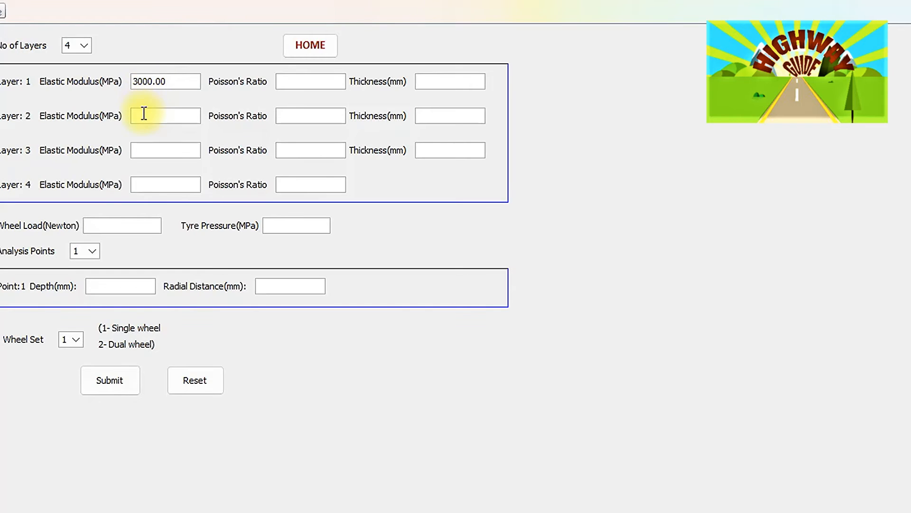
# - Enter elastic moduli of 800.00 MPa for layer 2 and 207.0 MPa for layer 3, checking the spreadsheet's existing-layer modulus
pyautogui.click(146, 117)
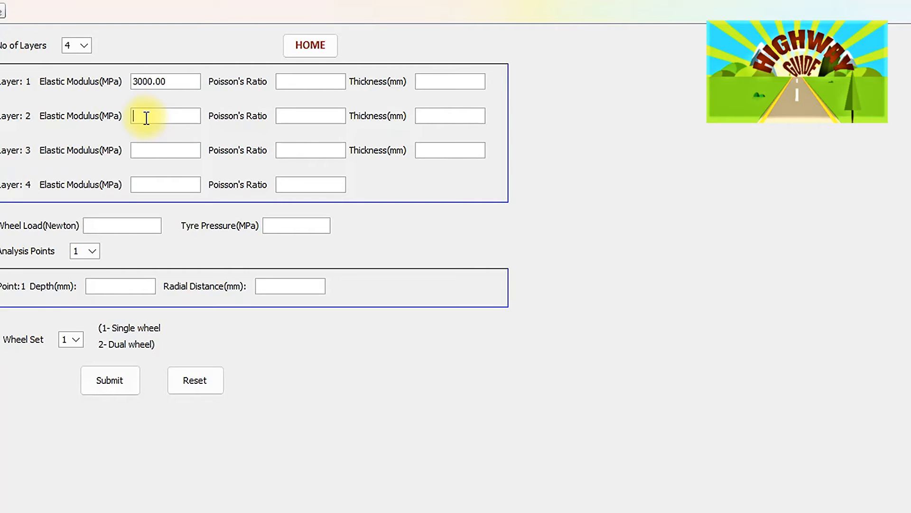
pyautogui.write('800.00')
pyautogui.click(147, 153)
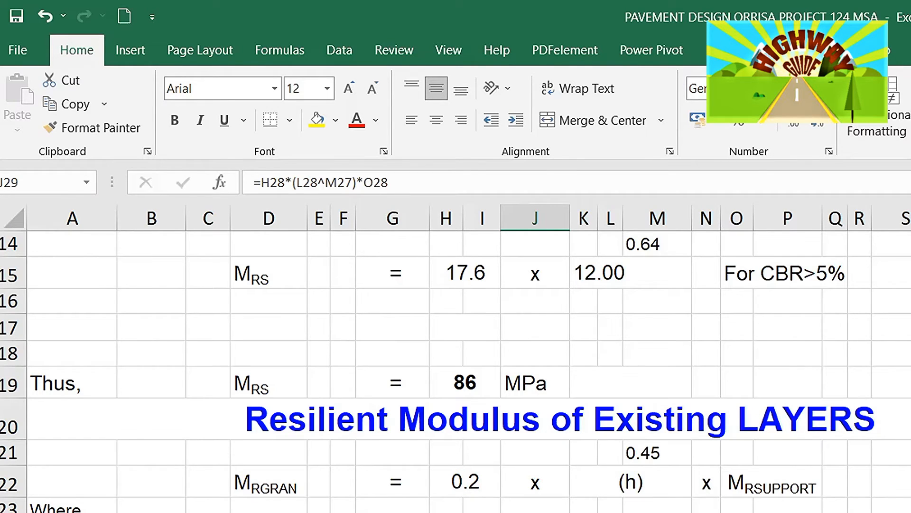
pyautogui.scroll(-3, 455, 371)
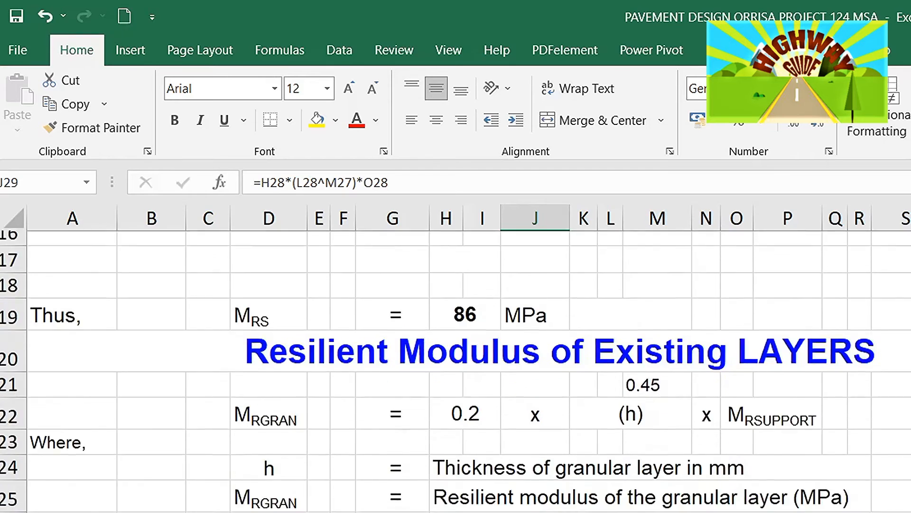
pyautogui.scroll(-1, 456, 370)
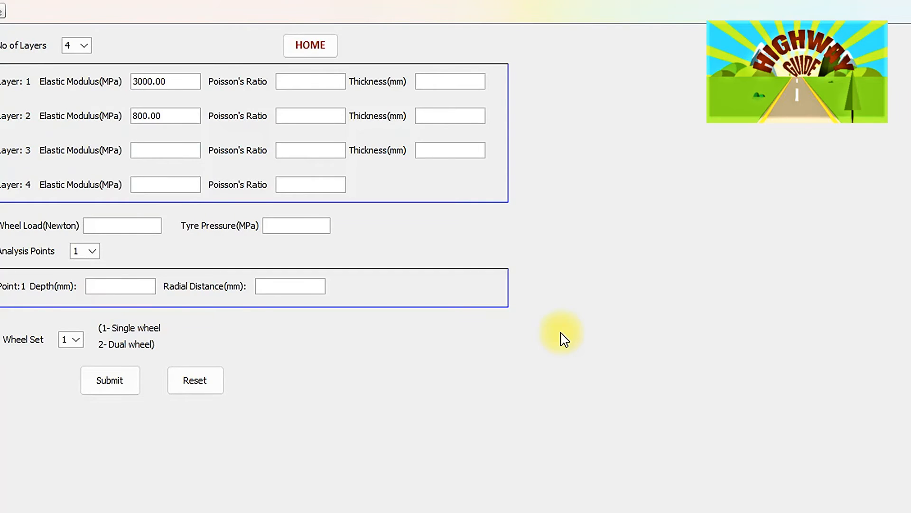
pyautogui.write('207.0')
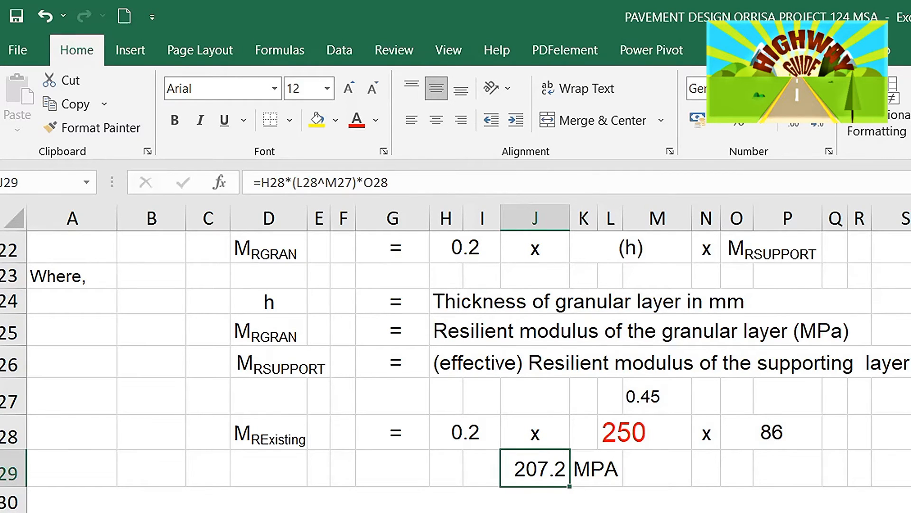
pyautogui.scroll(3, 456, 370)
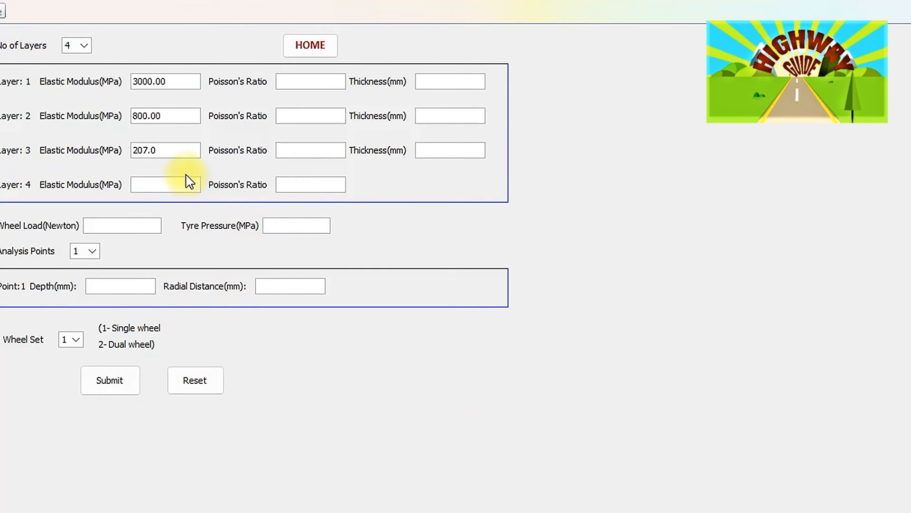
# - Enter 86.00 MPa as layer 4's elastic modulus
pyautogui.click(140, 184)
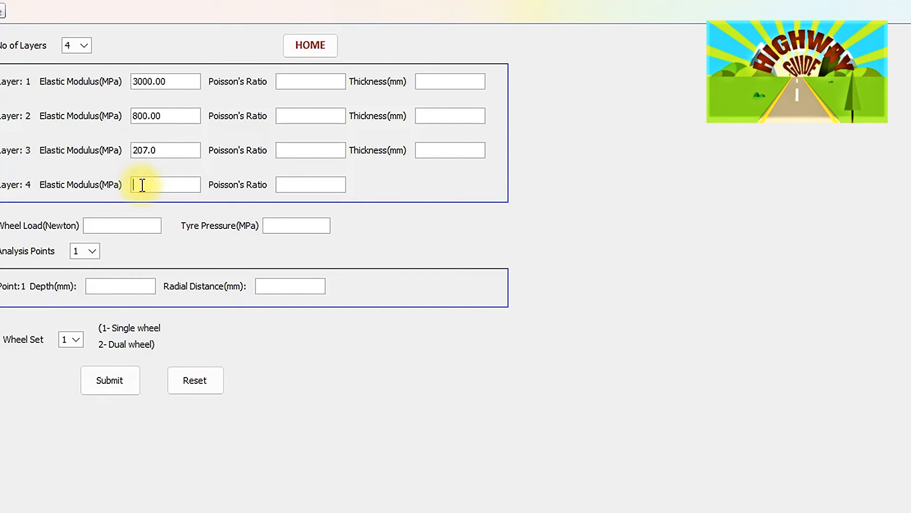
pyautogui.write('86.00')
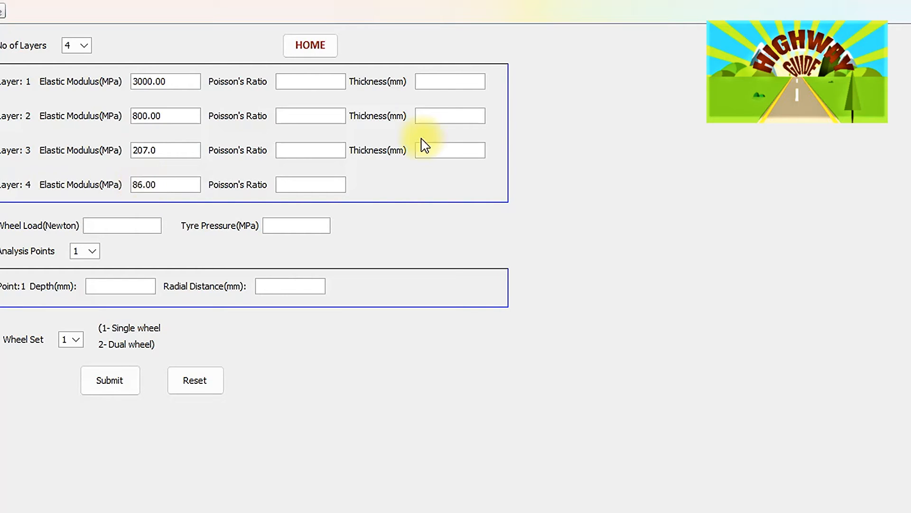
# - Set Poisson's ratio to 0.35 for all four layers
pyautogui.click(329, 82)
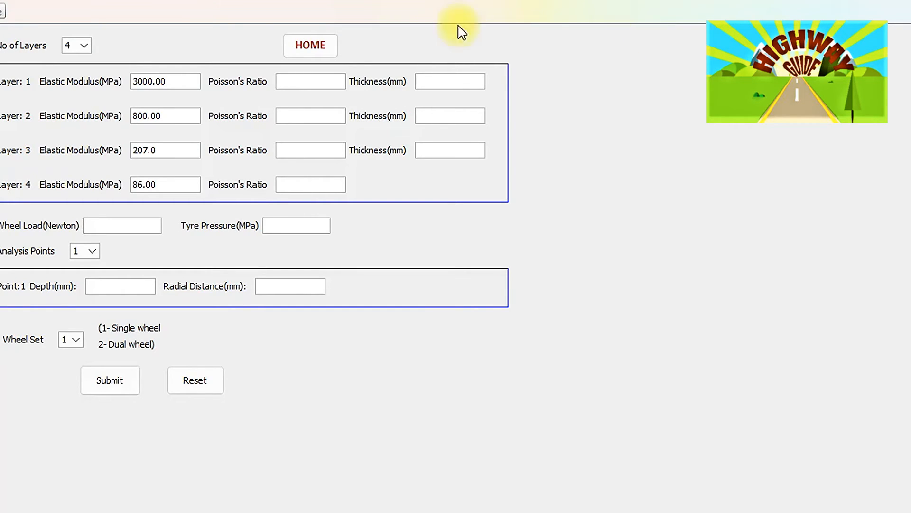
pyautogui.click(302, 82)
pyautogui.write('0.35')
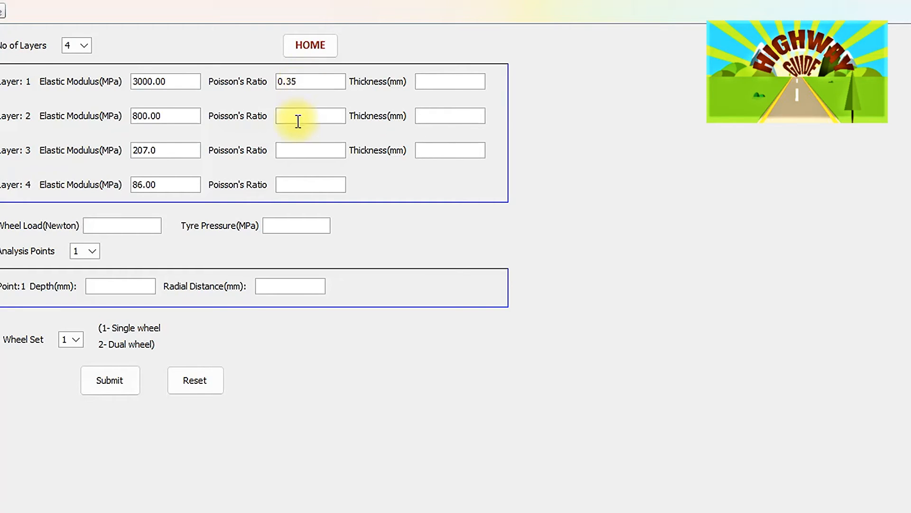
pyautogui.click(297, 122)
pyautogui.write('0.35')
pyautogui.click(291, 150)
pyautogui.write('0.35')
pyautogui.click(288, 184)
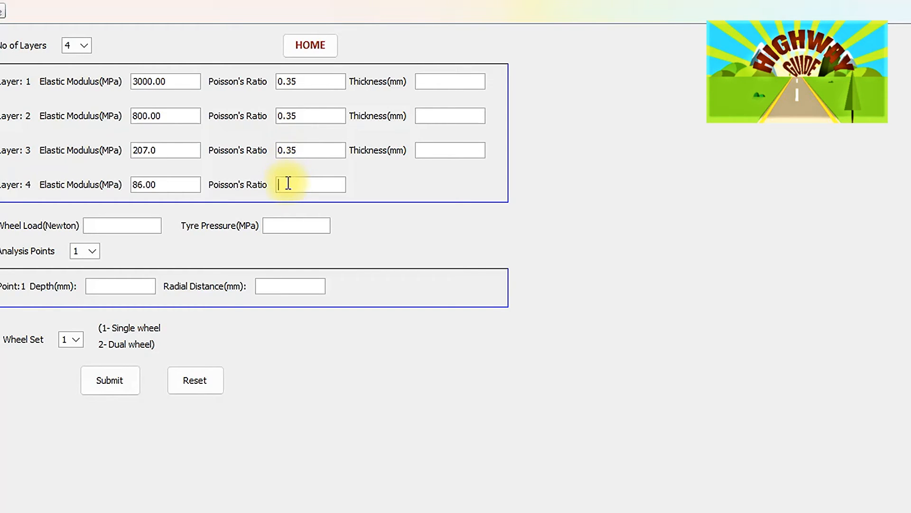
pyautogui.write('0.35')
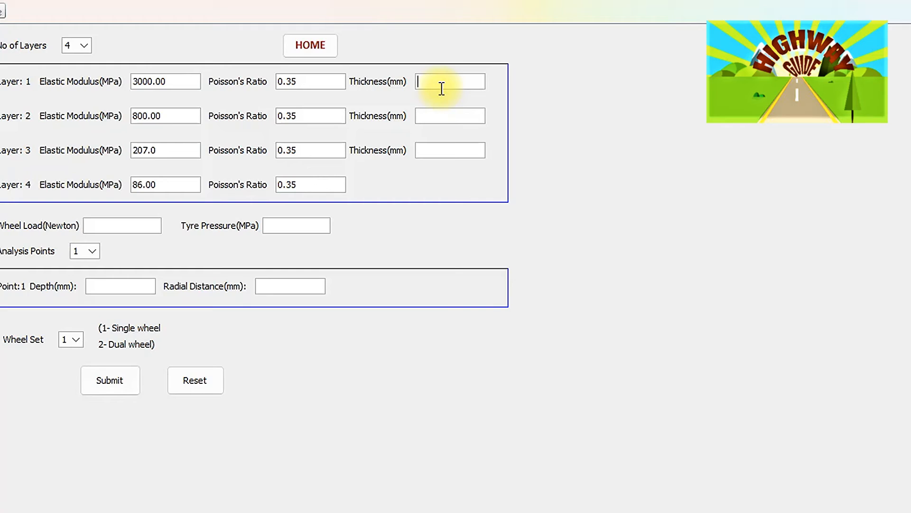
# - Enter layer thicknesses of 100.00, 160.00 and 250.00 mm for layers 1 to 3
pyautogui.write('100.00')
pyautogui.click(431, 118)
pyautogui.write('160.00')
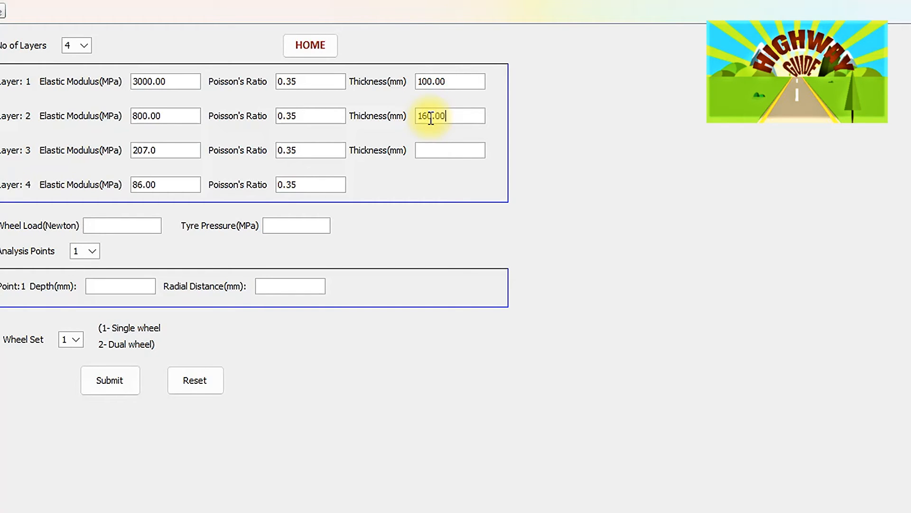
pyautogui.click(429, 150)
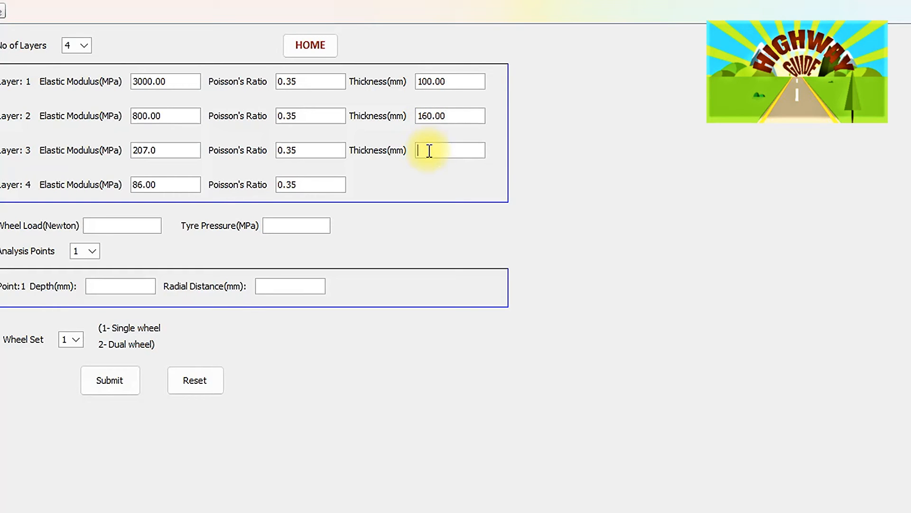
pyautogui.write('250.00')
# - Set the wheel load to 20000 N and the tyre pressure to 0.56 MPa
pyautogui.click(144, 224)
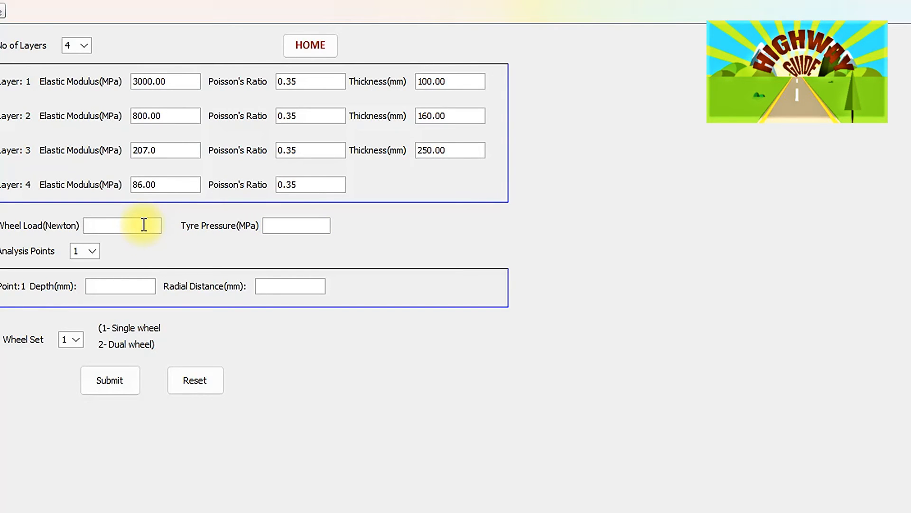
pyautogui.write('20000')
pyautogui.click(275, 226)
pyautogui.write('0.5')
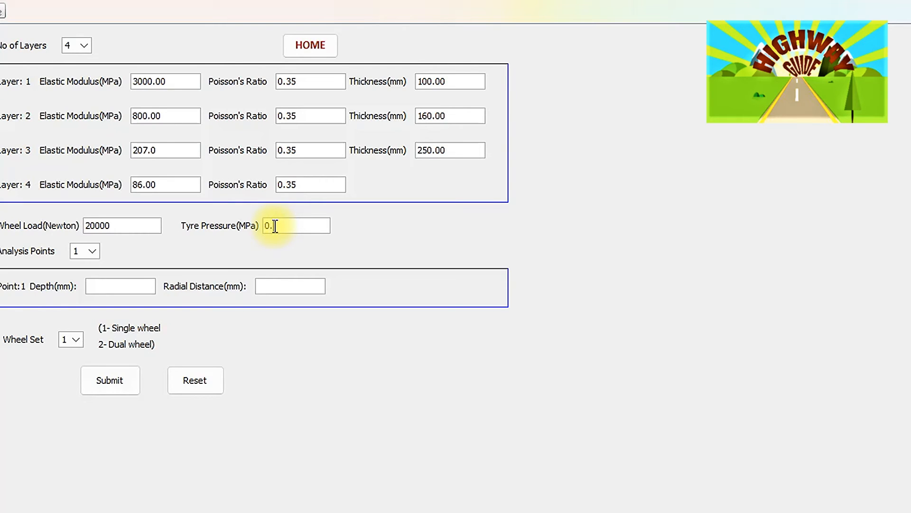
pyautogui.write('6')
# - Set the number of analysis points to 4
pyautogui.click(93, 255)
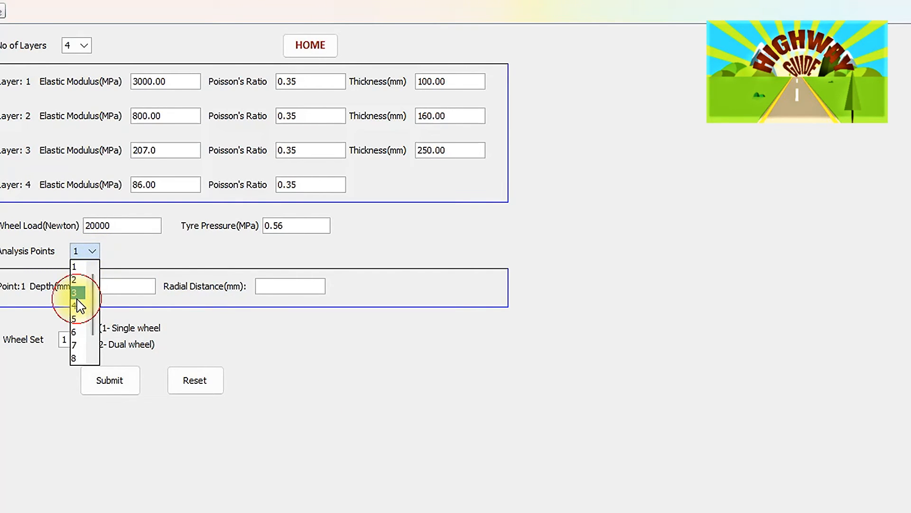
pyautogui.click(78, 294)
pyautogui.click(90, 254)
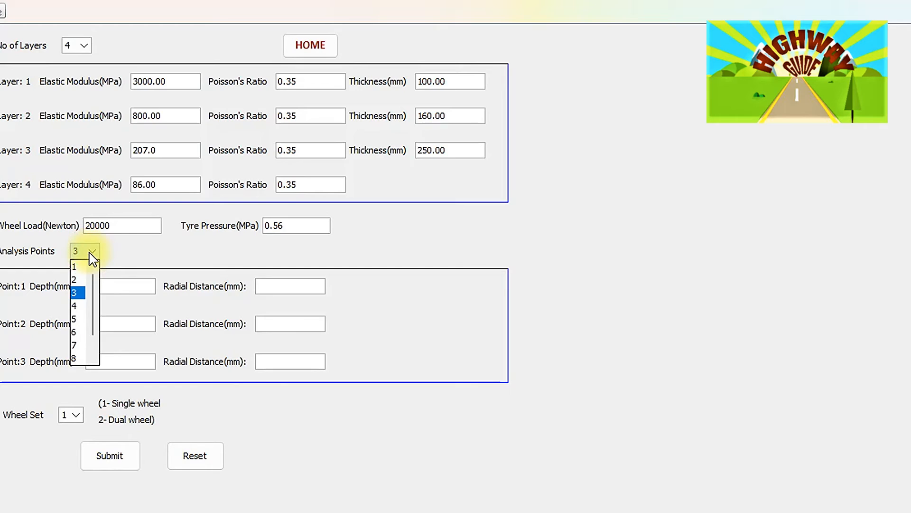
pyautogui.click(74, 307)
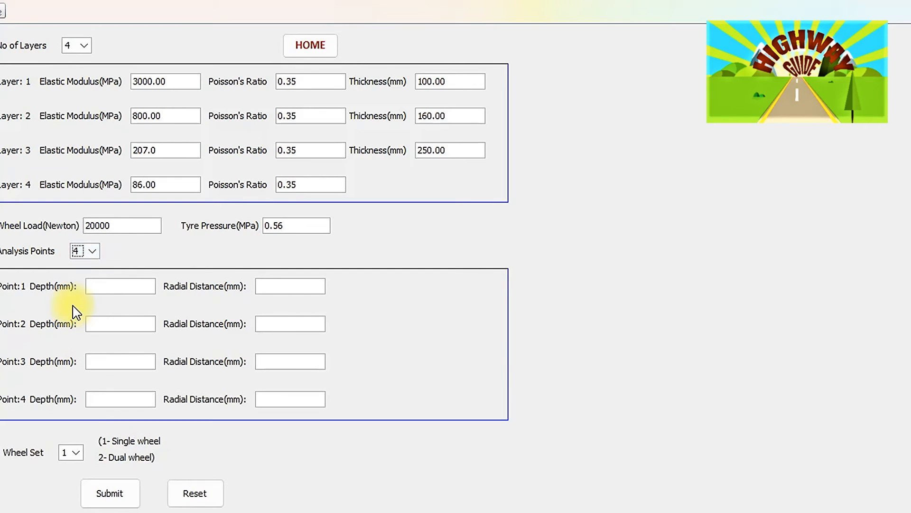
# - Enter depths of 100.00, 100.00, 510.00 and 510.00 mm for analysis points 1 to 4
pyautogui.click(109, 284)
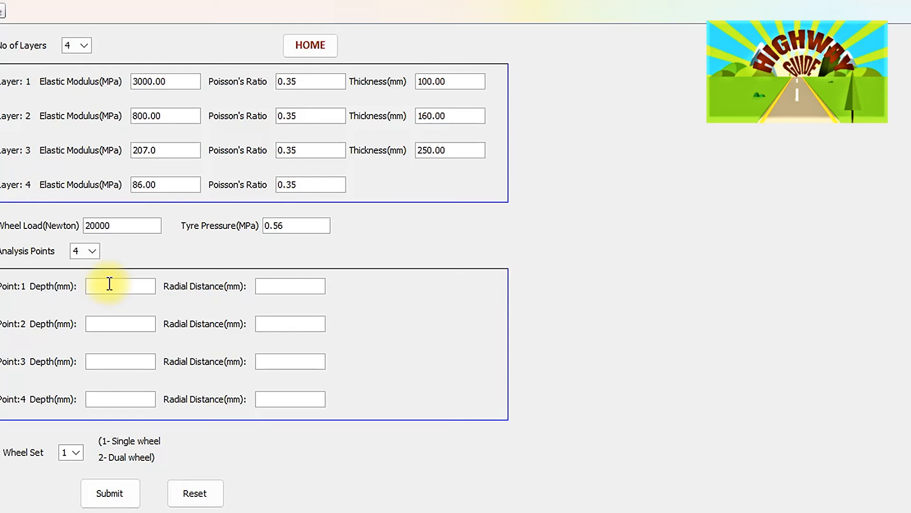
pyautogui.write('100.00')
pyautogui.click(97, 328)
pyautogui.write('100.00')
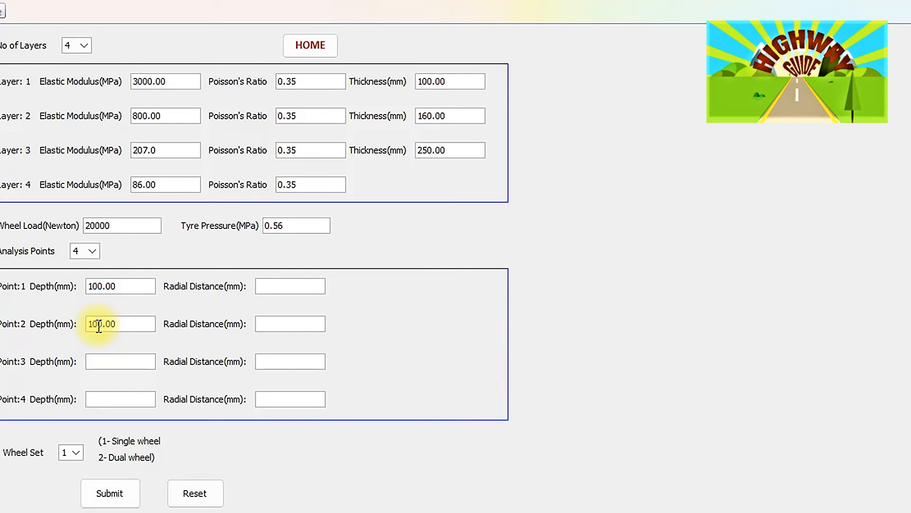
pyautogui.click(107, 364)
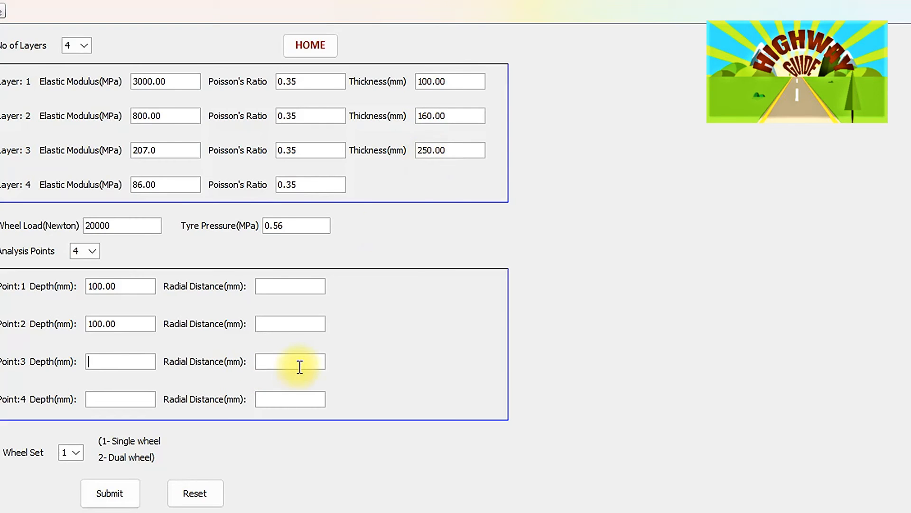
pyautogui.write('510.00')
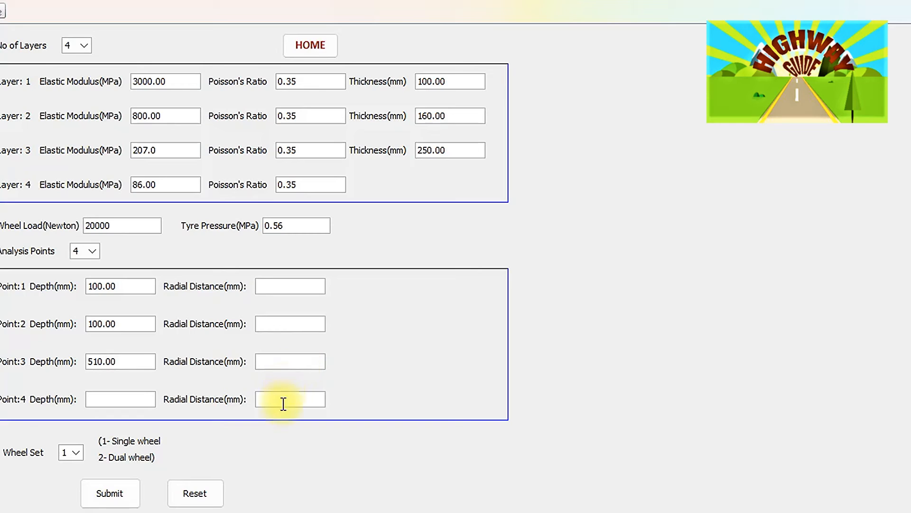
pyautogui.click(139, 403)
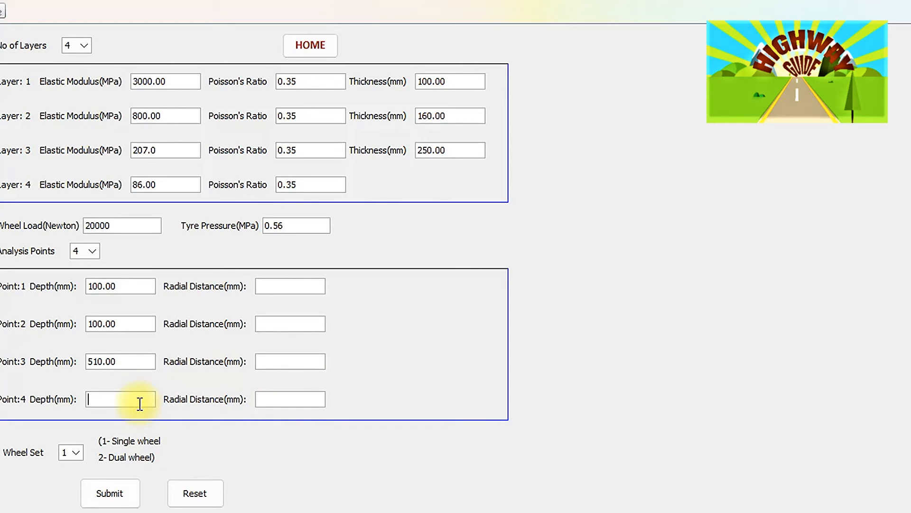
pyautogui.write('510.00')
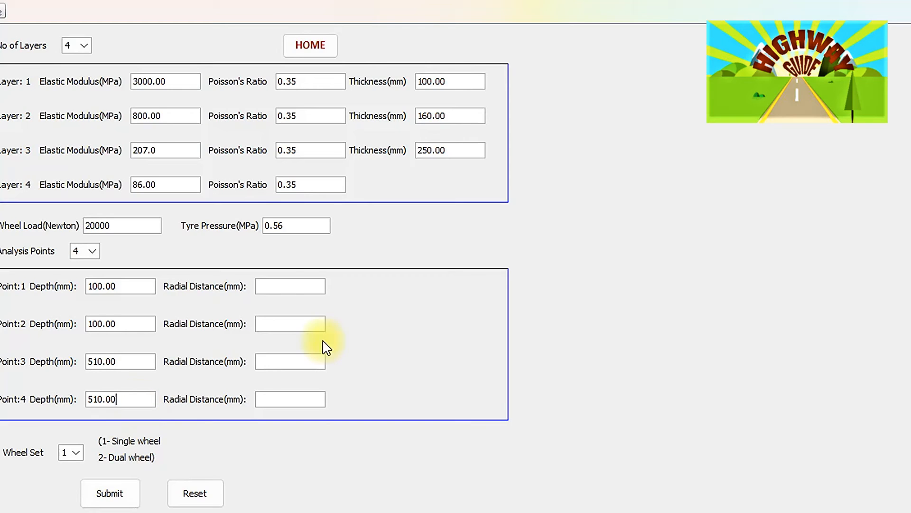
# - Enter radial distances of 0.00, 155.00, 0.00 and 155.00 mm for analysis points 1 to 4
pyautogui.click(281, 285)
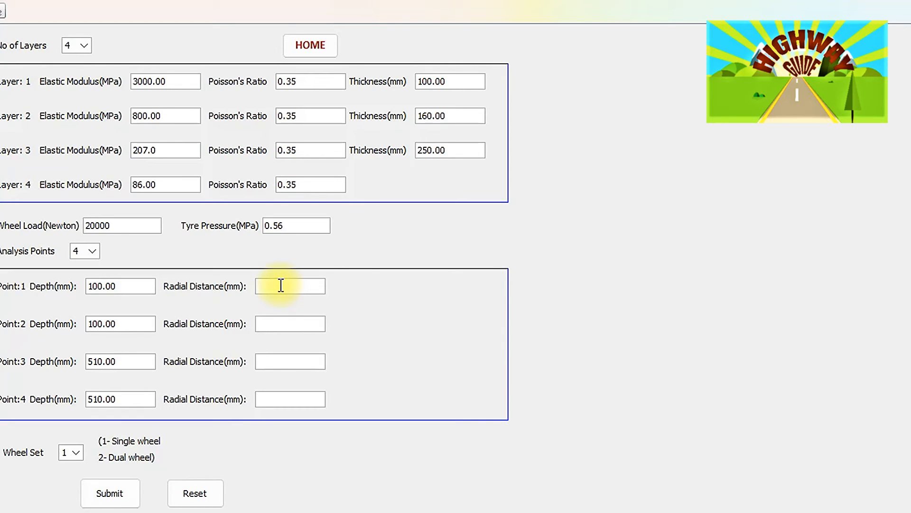
pyautogui.write('0.00')
pyautogui.click(274, 325)
pyautogui.write('155.00')
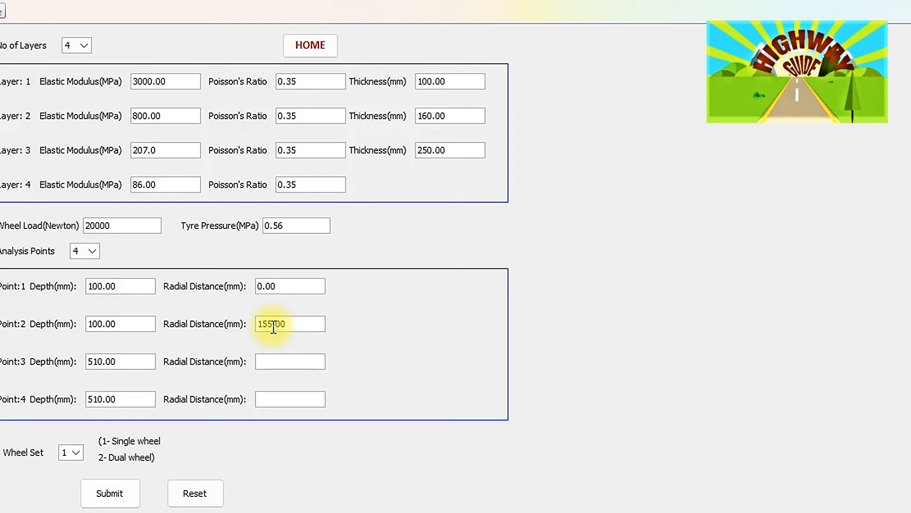
pyautogui.click(271, 356)
pyautogui.write('0.00')
pyautogui.click(271, 400)
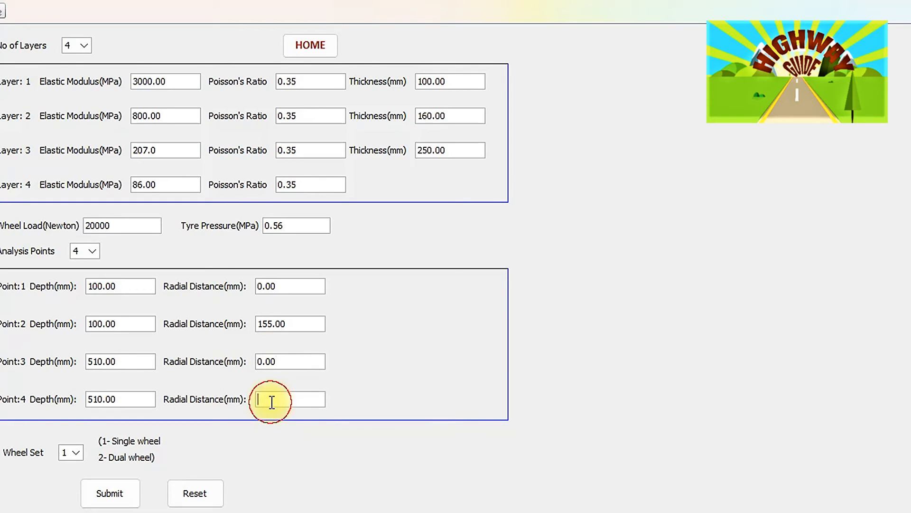
pyautogui.write('155.00')
# - Choose dual wheel set 2 and submit the input values
pyautogui.click(76, 454)
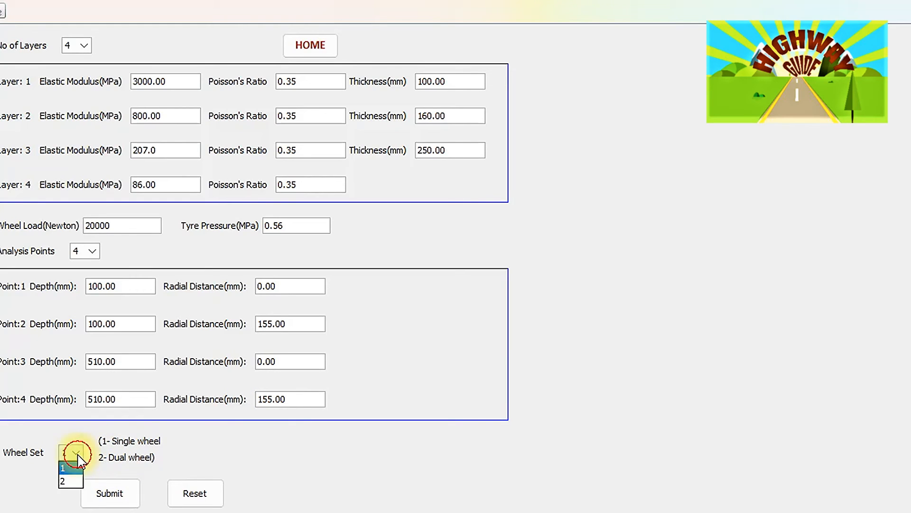
pyautogui.click(60, 484)
pyautogui.click(113, 499)
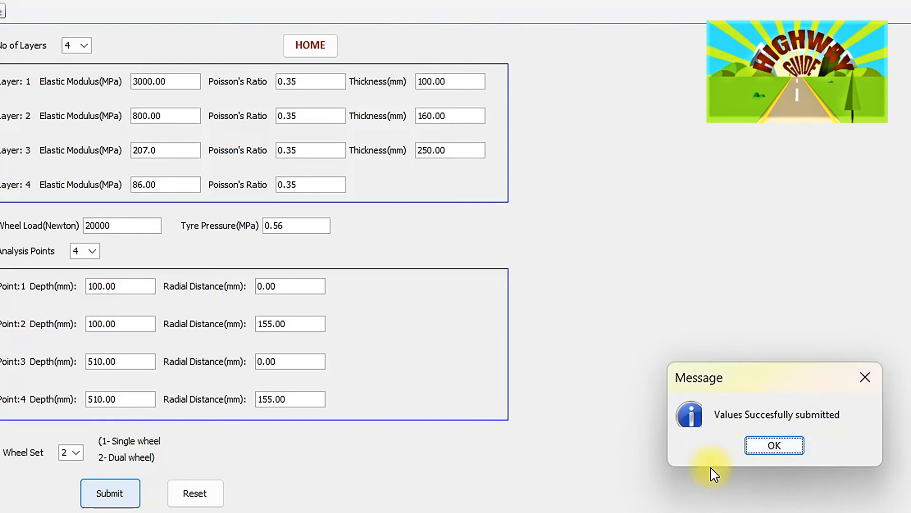
# - Run the IITPAVE analysis and choose to view the results within the program
pyautogui.click(772, 445)
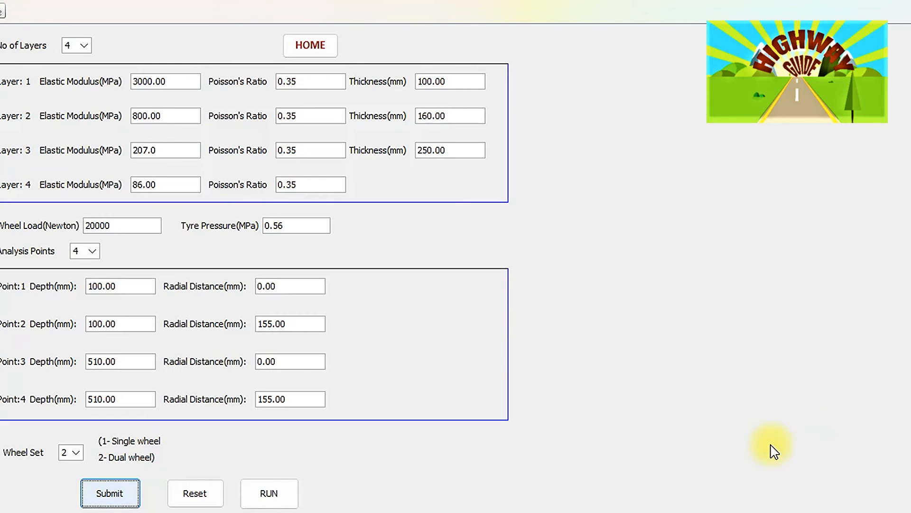
pyautogui.click(269, 499)
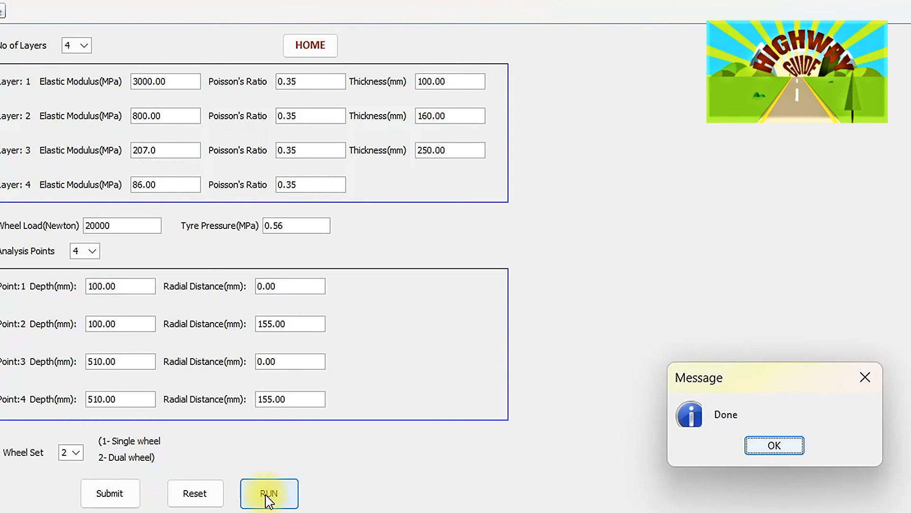
pyautogui.click(775, 446)
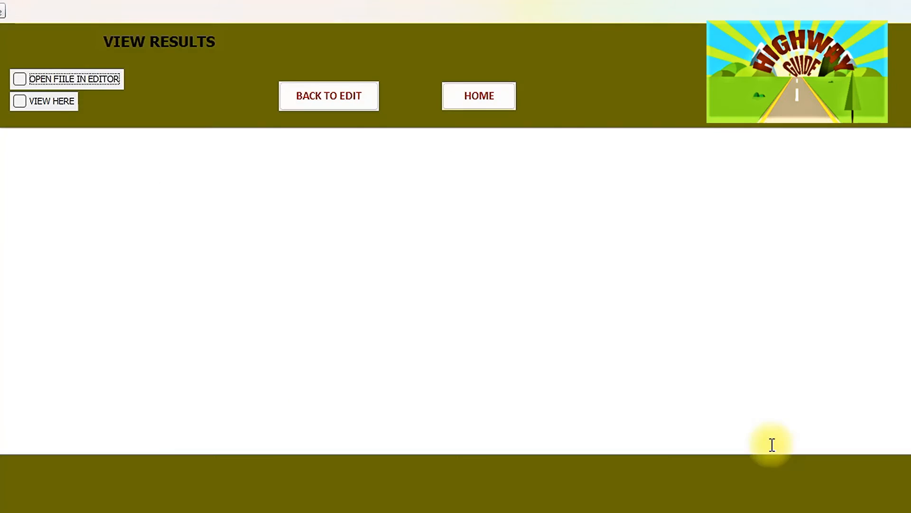
pyautogui.click(16, 103)
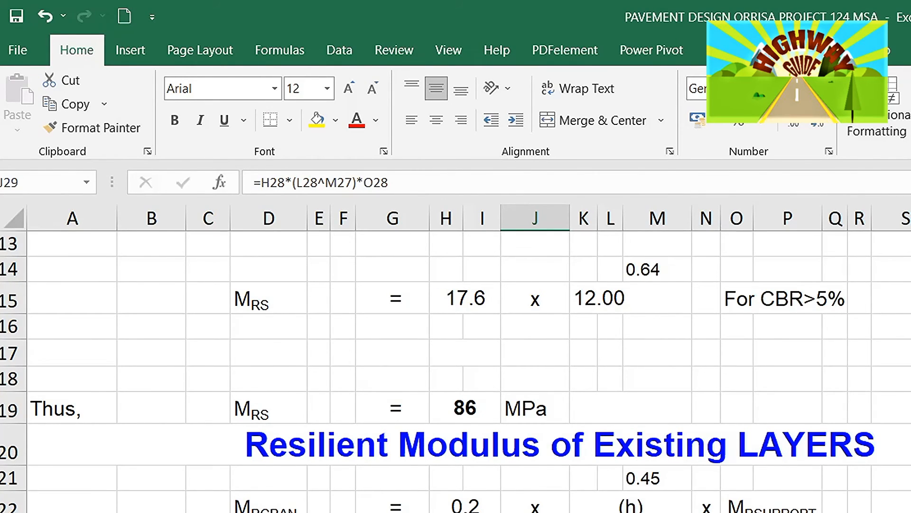
# - Switch to the pavement design spreadsheet and review the subgrade vertical strain calculation
pyautogui.scroll(-12, 455, 370)
pyautogui.scroll(-10, 456, 370)
pyautogui.scroll(-5, 455, 370)
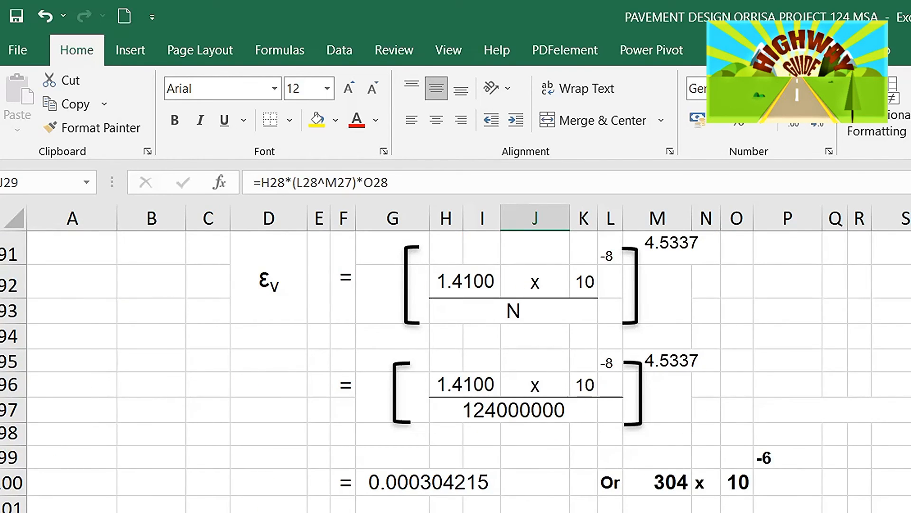
pyautogui.scroll(1, 455, 371)
pyautogui.scroll(-1, 456, 370)
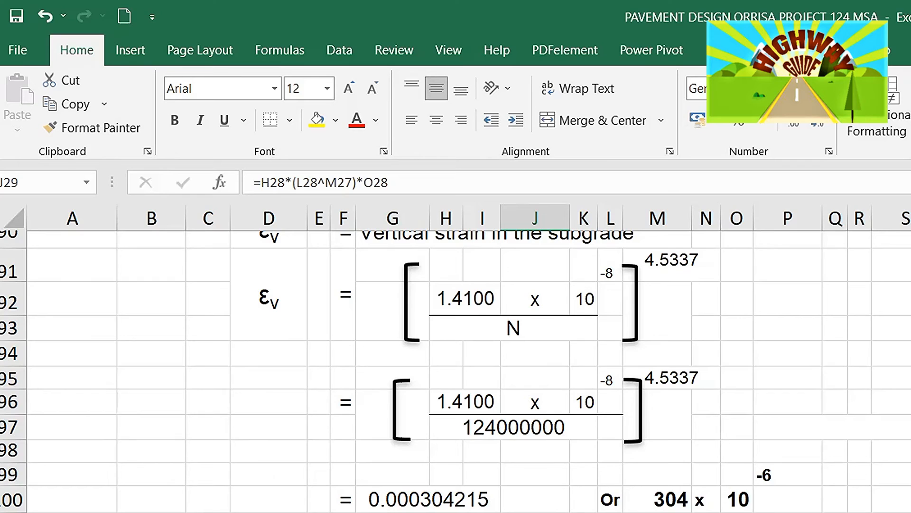
pyautogui.scroll(-1, 455, 370)
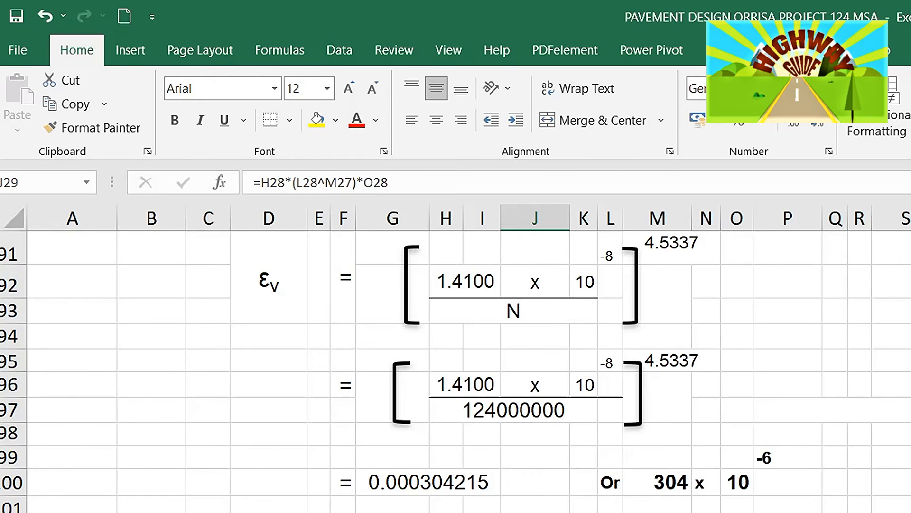
pyautogui.scroll(-2, 456, 370)
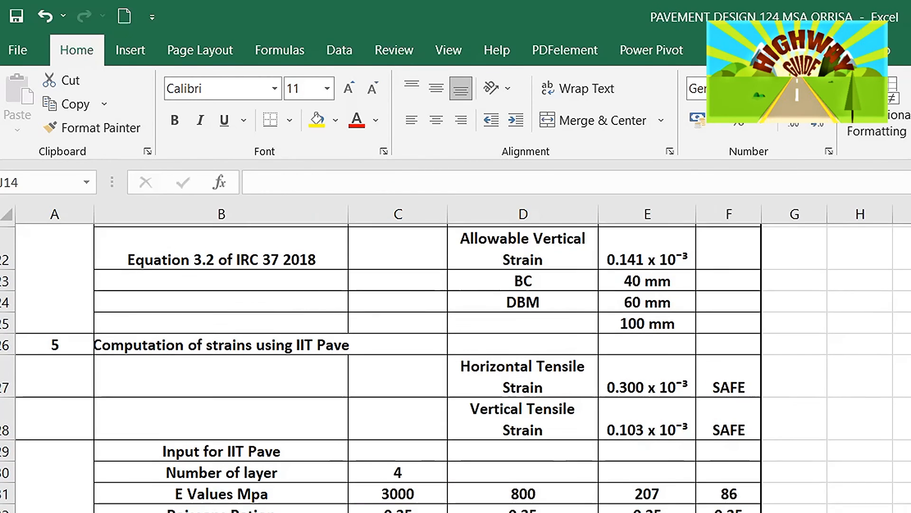
# - Review the crust design inputs: design traffic, effective subgrade CBR, layer thicknesses and resilient moduli of each layer
pyautogui.scroll(4, 456, 367)
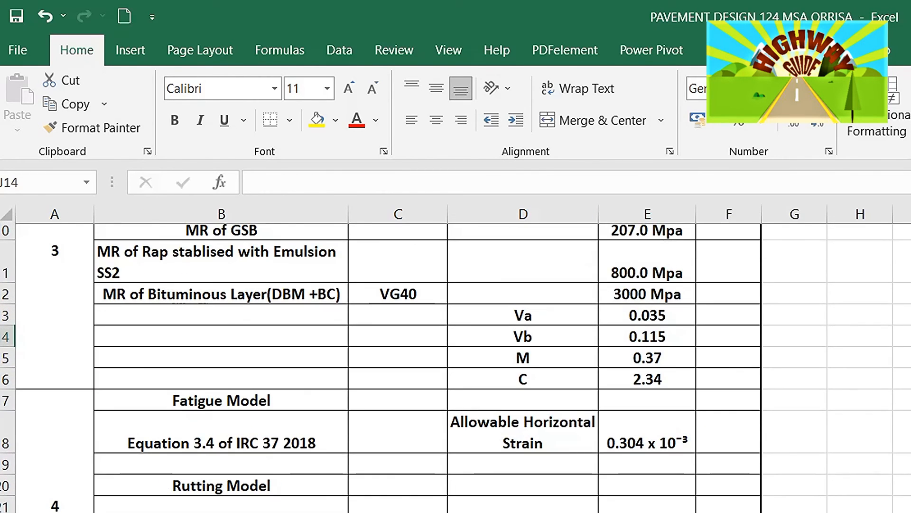
pyautogui.scroll(3, 456, 367)
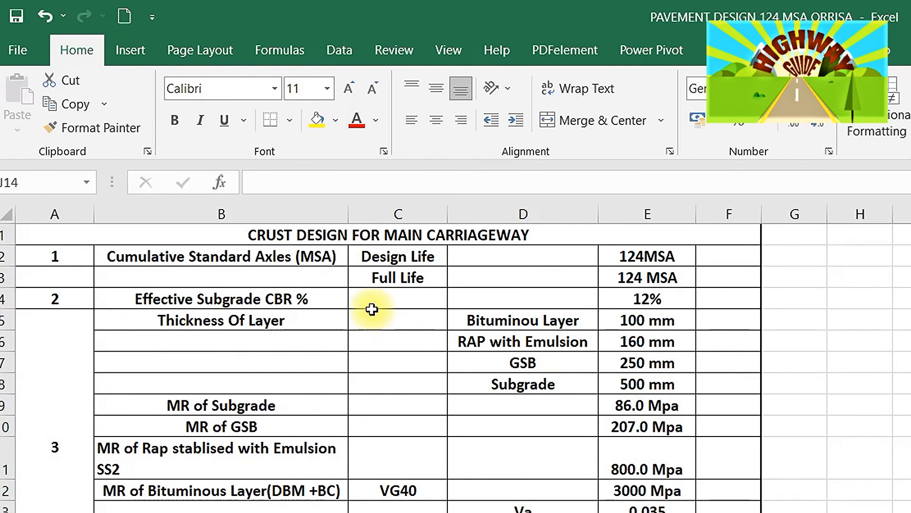
pyautogui.click(300, 238)
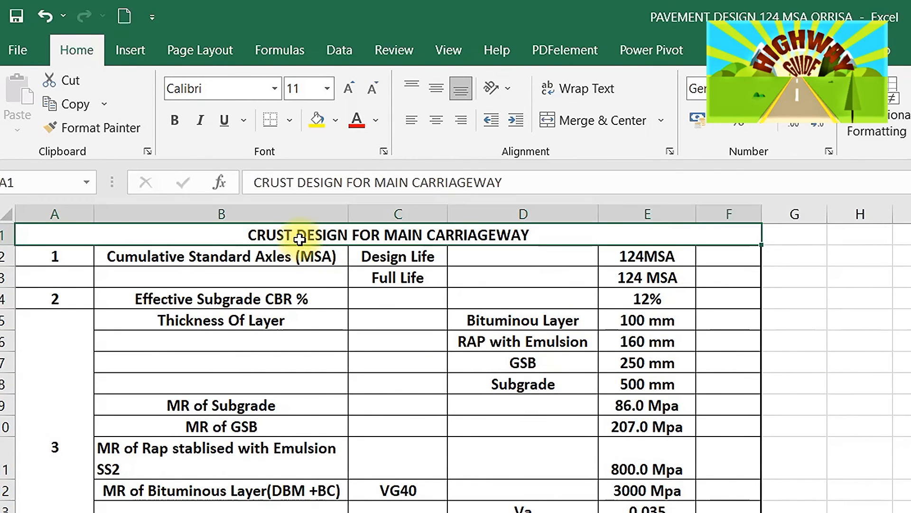
pyautogui.click(681, 262)
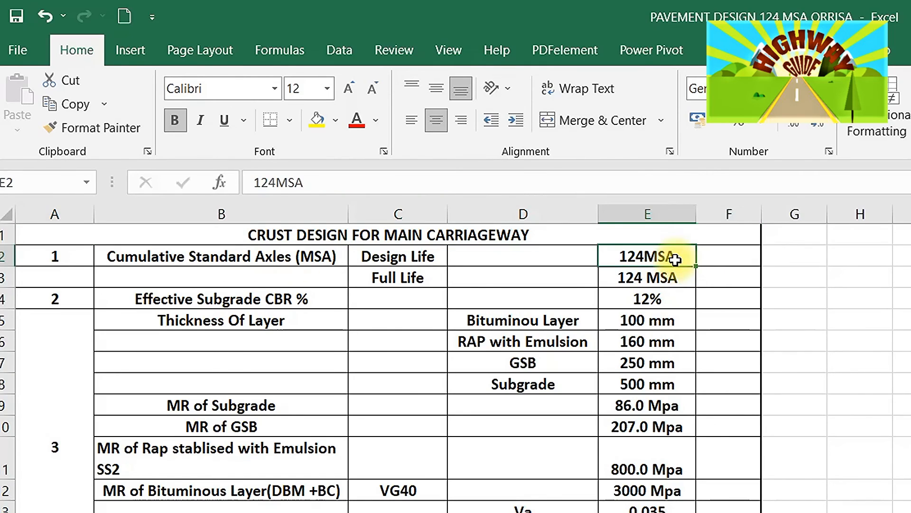
pyautogui.click(626, 296)
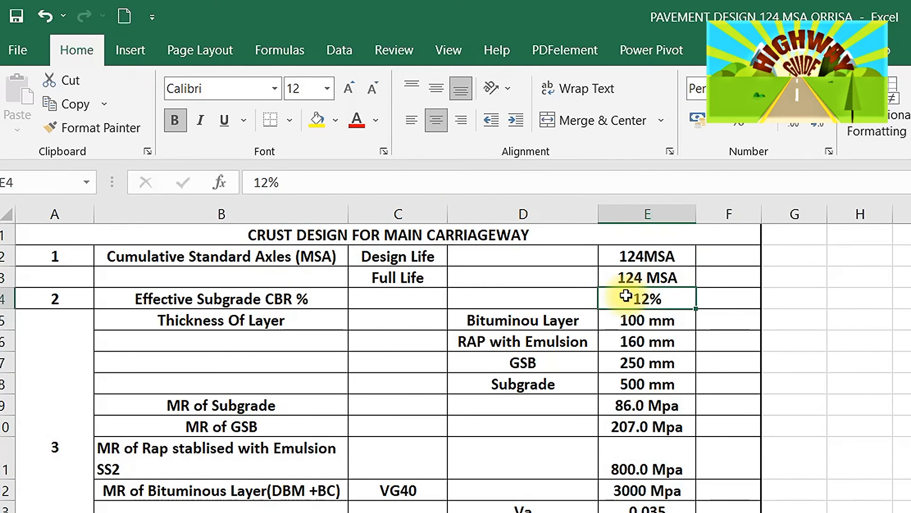
pyautogui.click(626, 321)
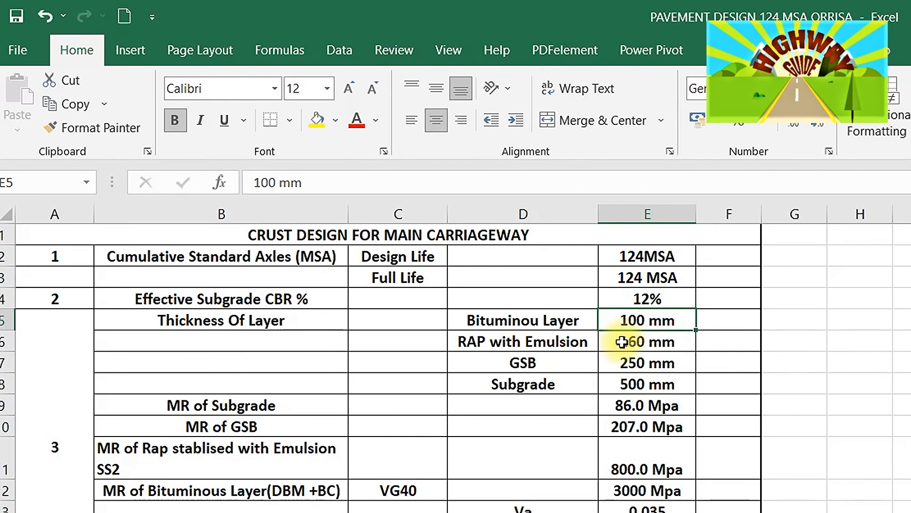
pyautogui.click(622, 343)
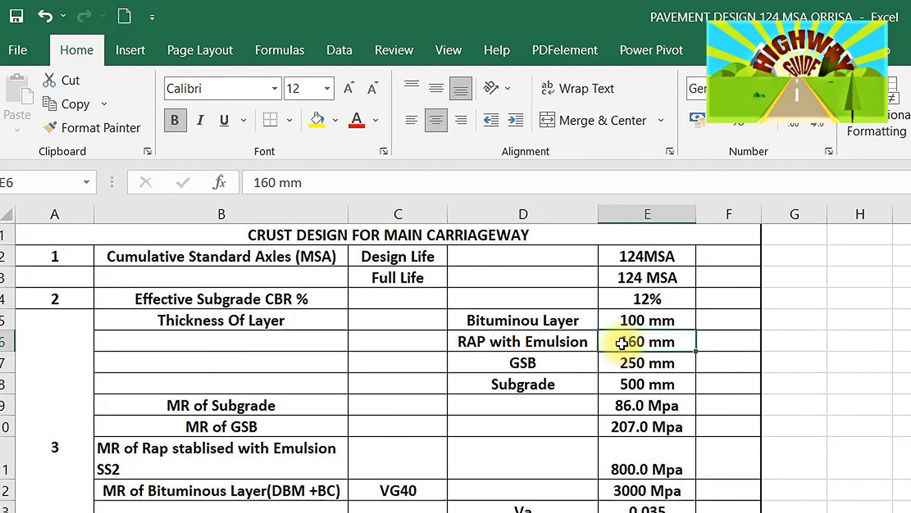
pyautogui.click(631, 365)
pyautogui.click(632, 387)
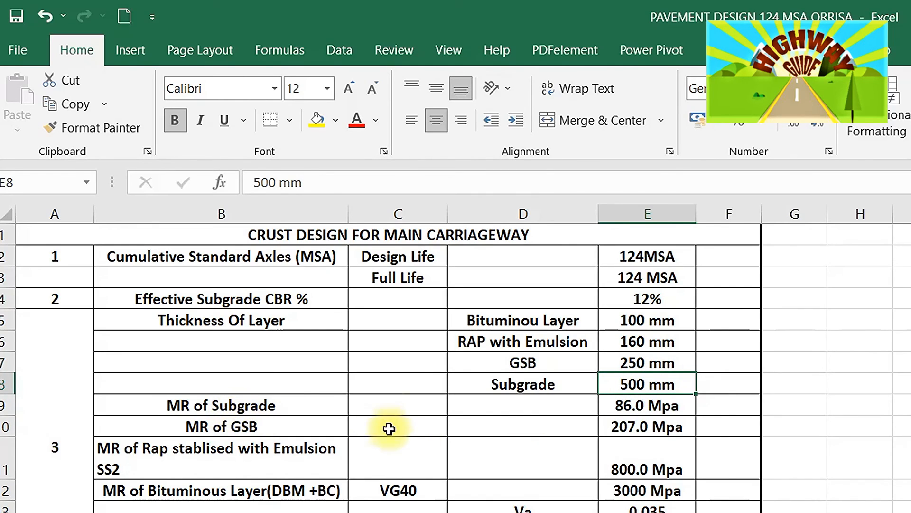
pyautogui.click(632, 402)
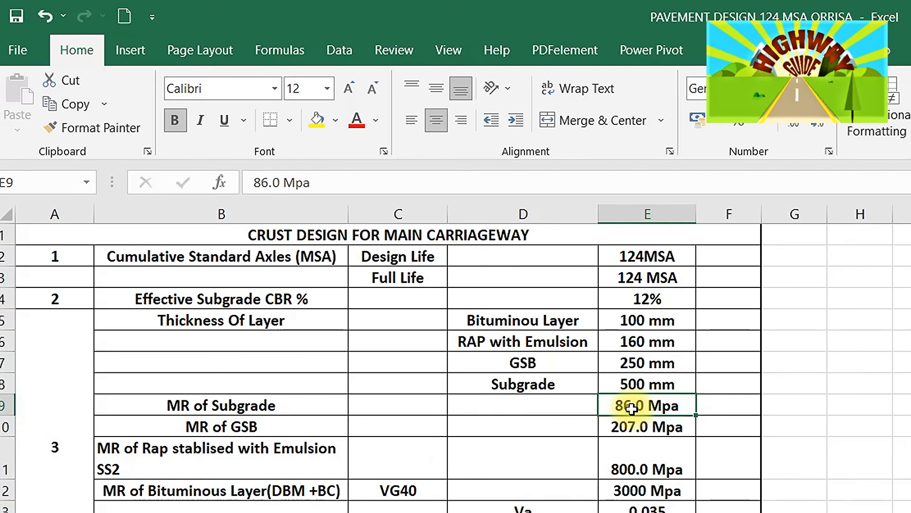
pyautogui.click(195, 430)
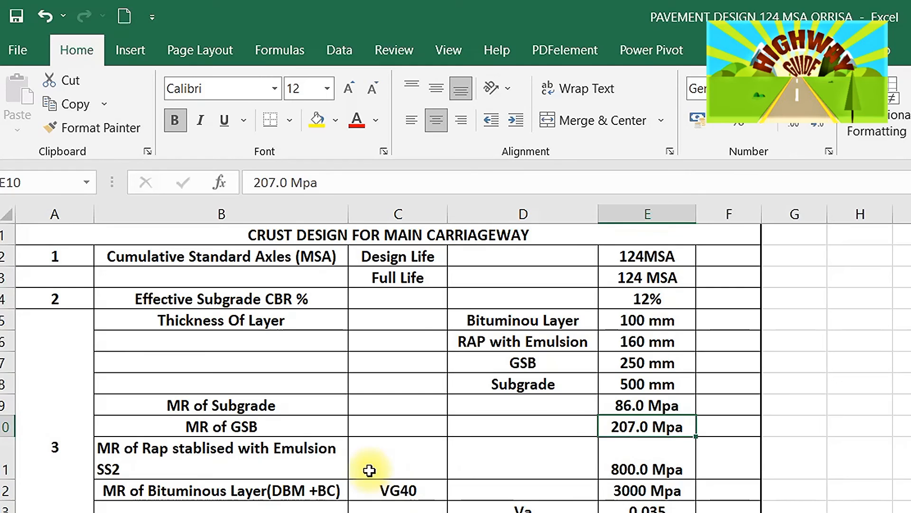
pyautogui.click(188, 458)
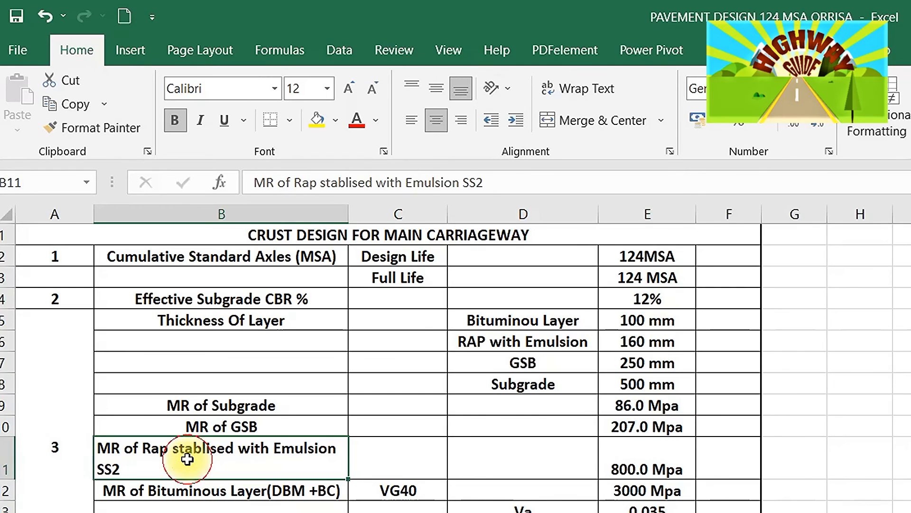
pyautogui.click(672, 461)
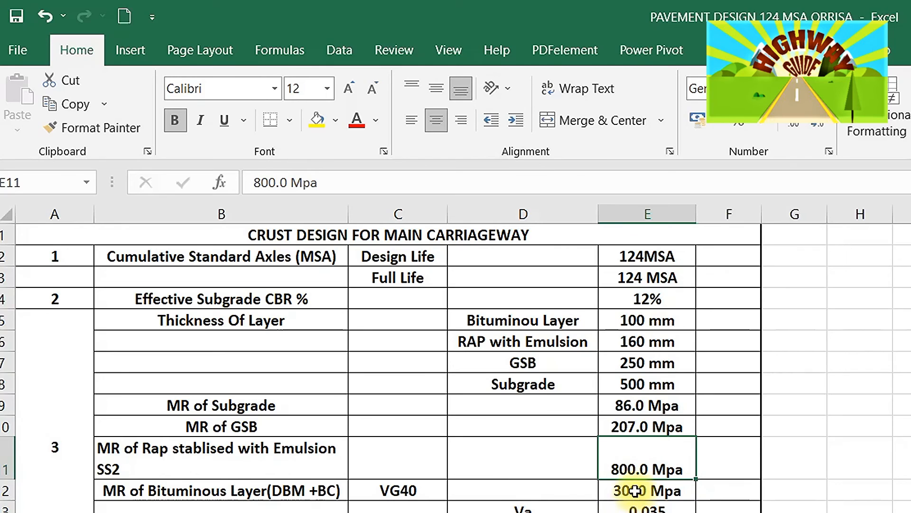
pyautogui.click(633, 490)
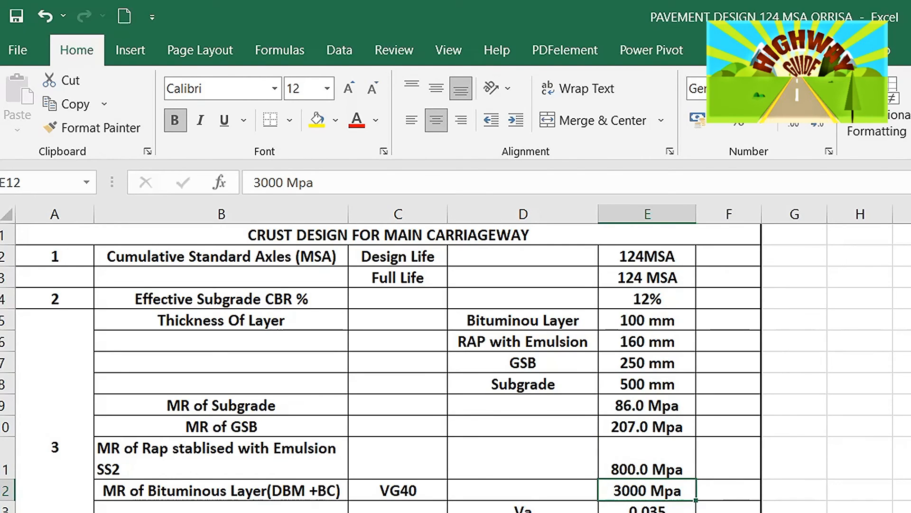
# - Review the bituminous mix parameters Va, Vb, M and C in the design sheet
pyautogui.scroll(-3, 456, 367)
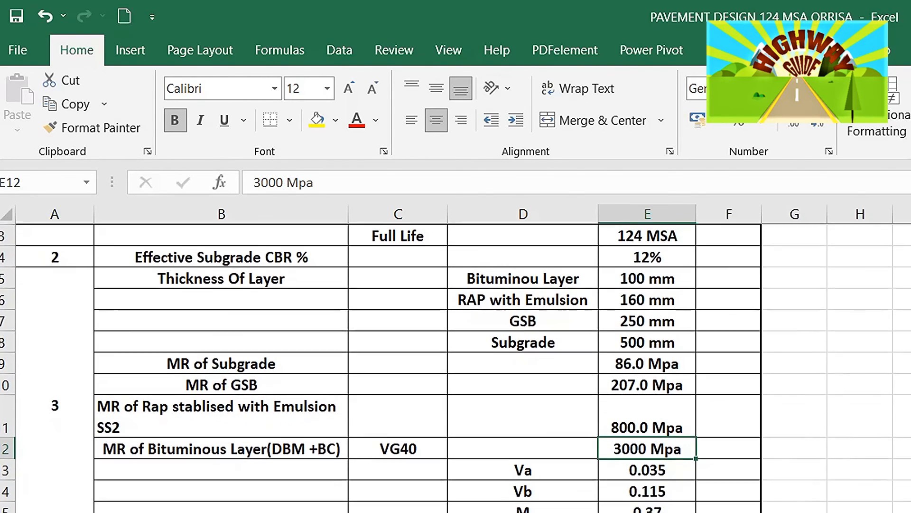
pyautogui.scroll(-2, 456, 367)
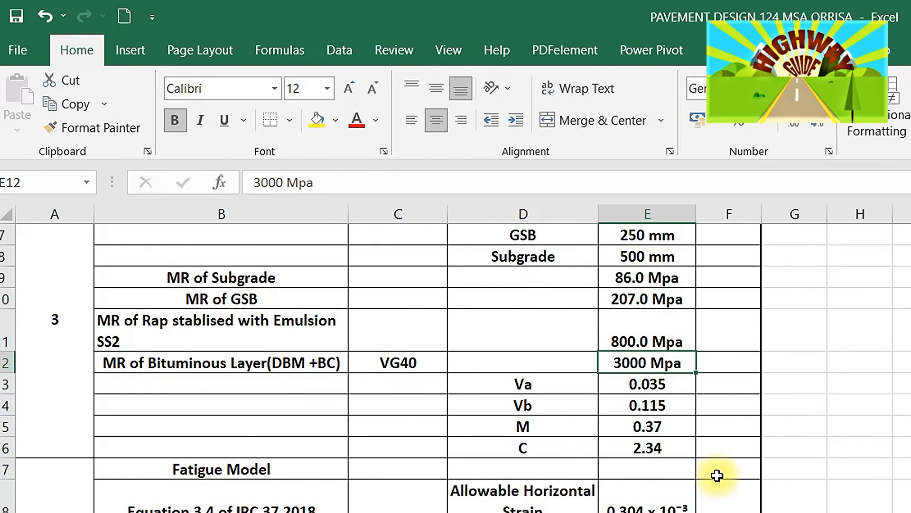
pyautogui.click(519, 390)
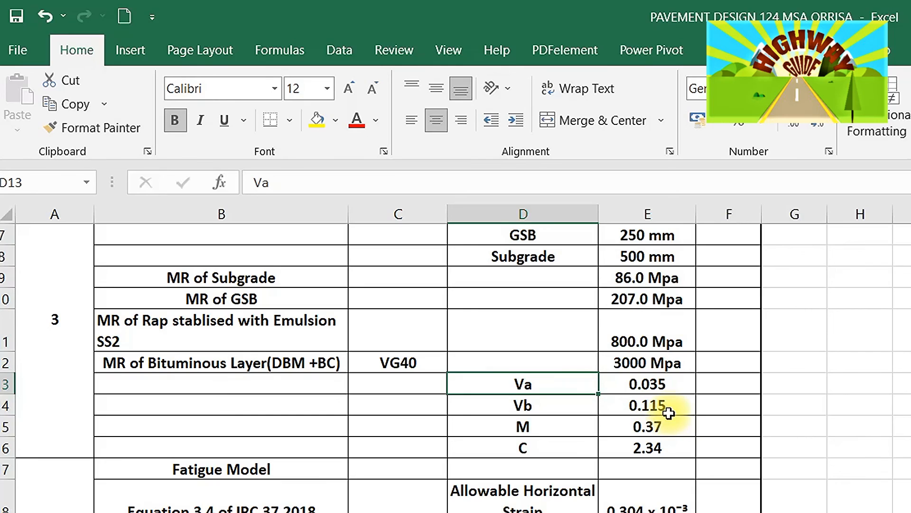
pyautogui.click(571, 426)
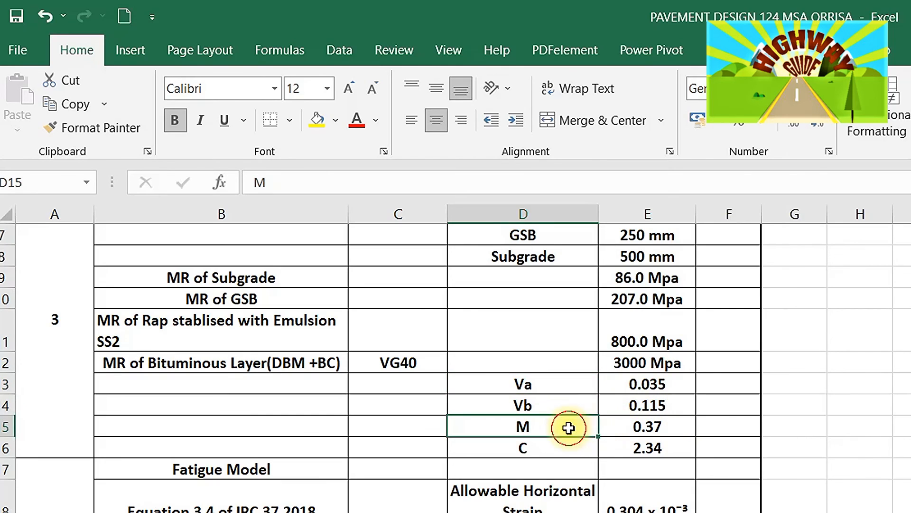
pyautogui.click(646, 422)
pyautogui.click(559, 447)
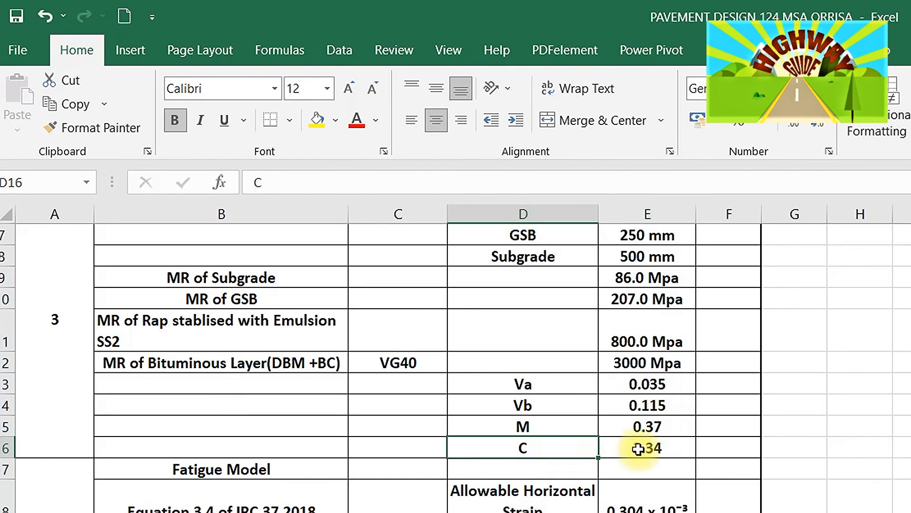
pyautogui.click(655, 449)
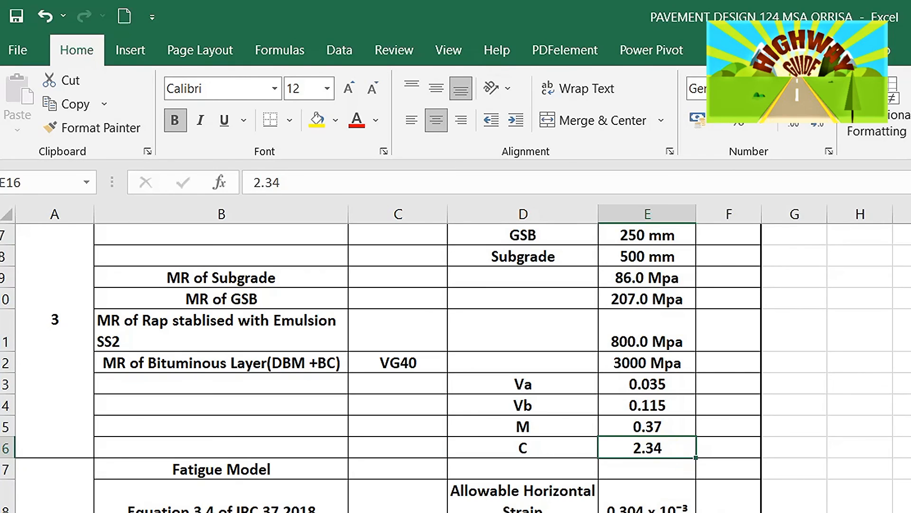
# - Review the allowable horizontal and vertical strains from the fatigue and rutting models and the bituminous layer thicknesses
pyautogui.scroll(-3, 456, 368)
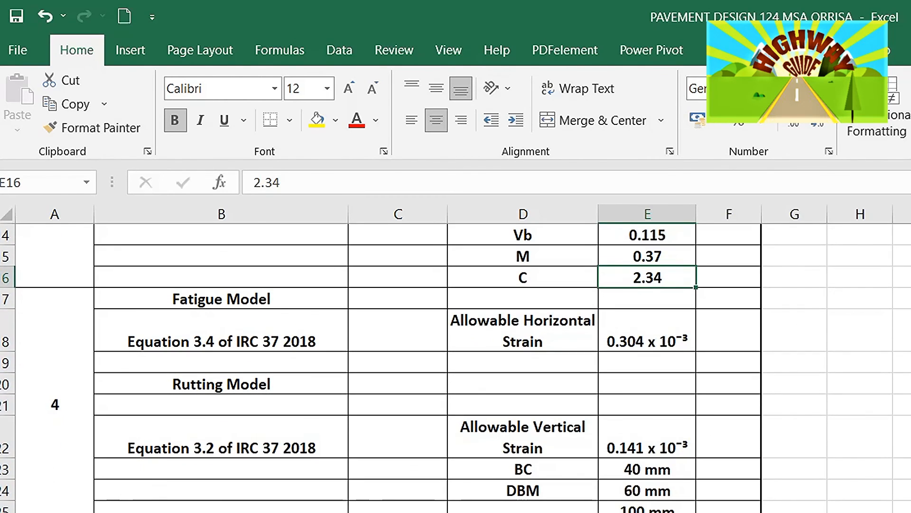
pyautogui.click(628, 351)
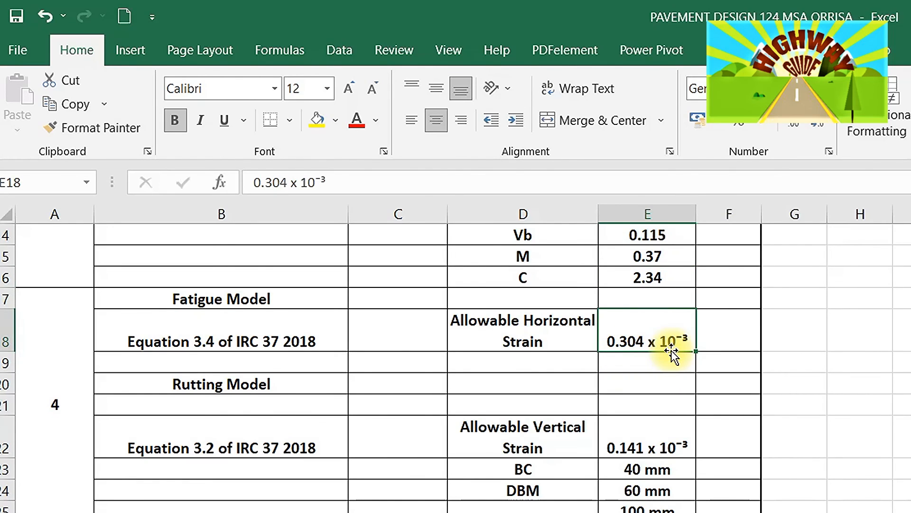
pyautogui.click(526, 438)
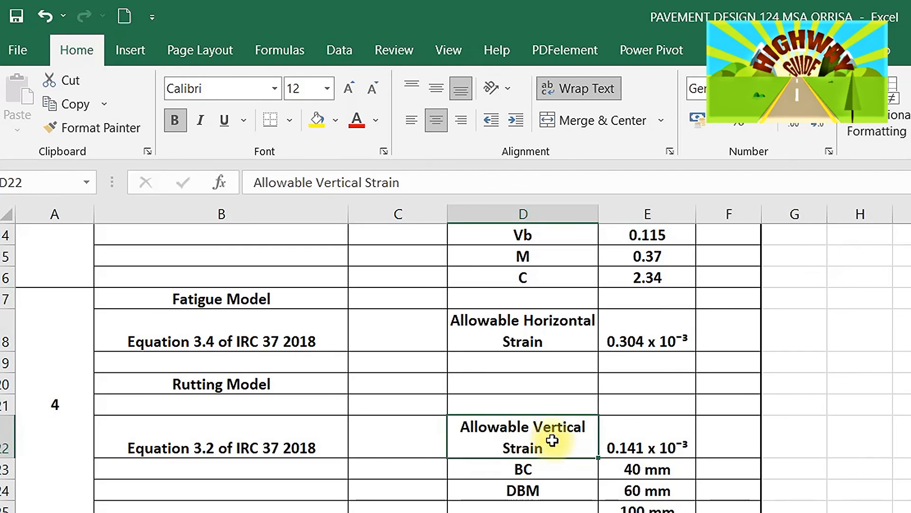
pyautogui.click(651, 443)
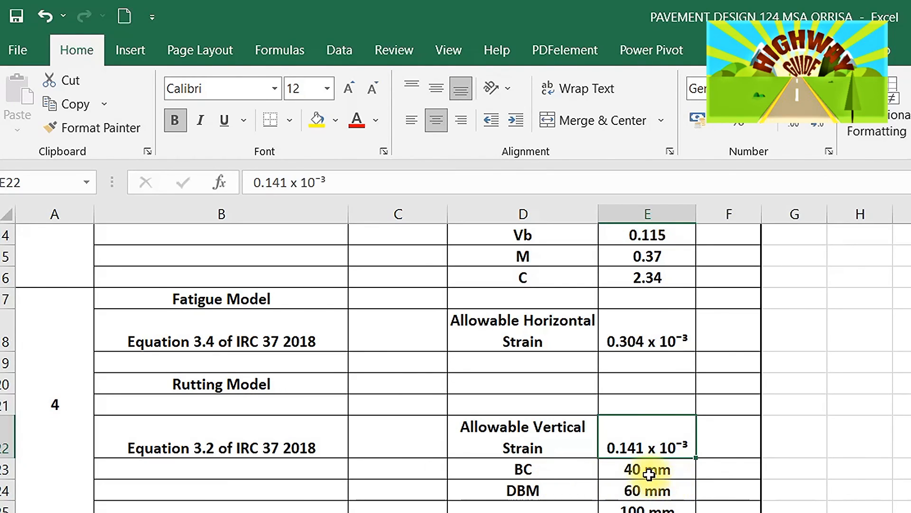
pyautogui.click(647, 508)
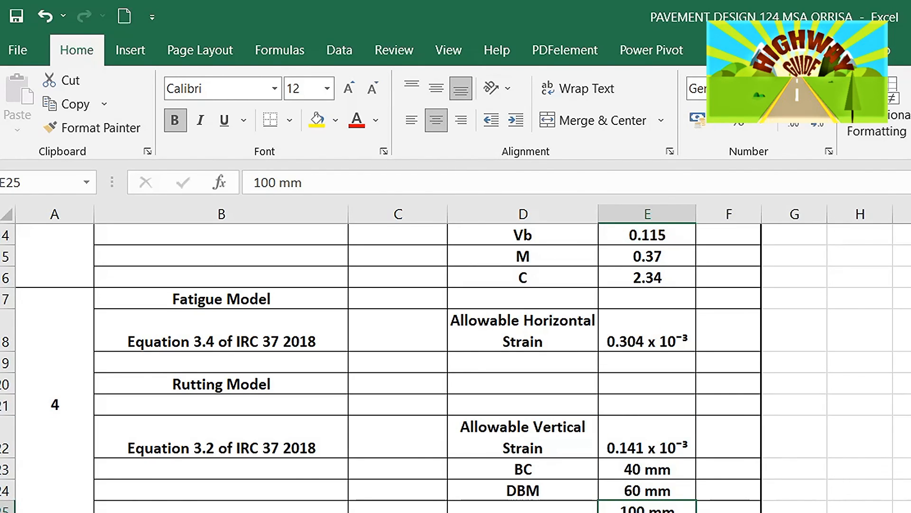
# - Examine the horizontal and vertical tensile strains computed with IITPAVE in the design sheet
pyautogui.scroll(-3, 455, 367)
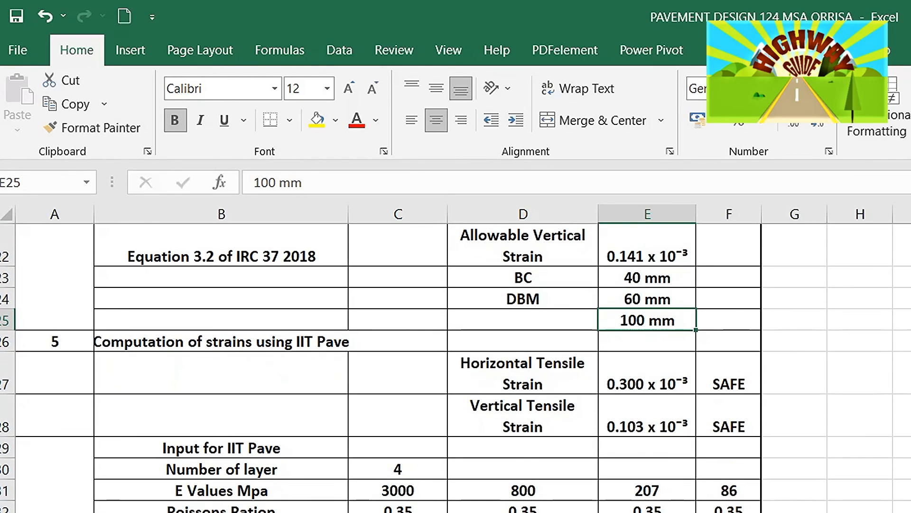
pyautogui.scroll(-1, 456, 368)
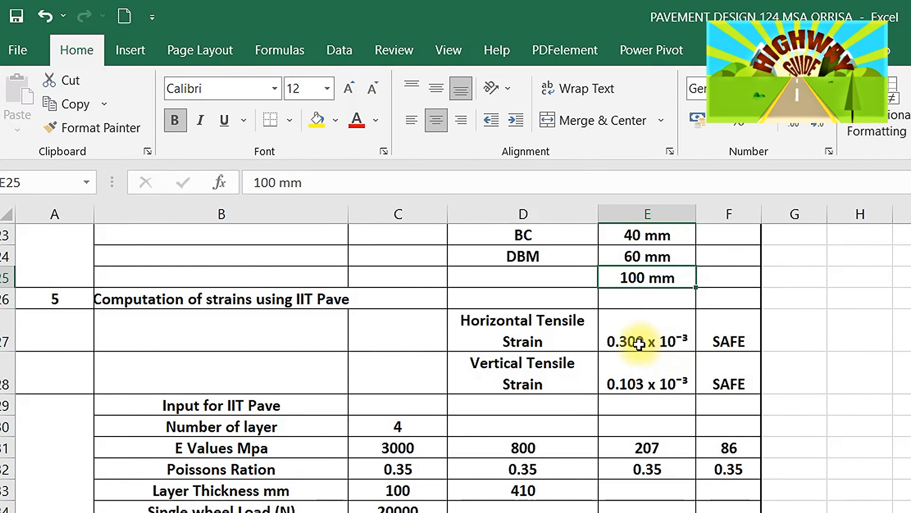
pyautogui.click(632, 332)
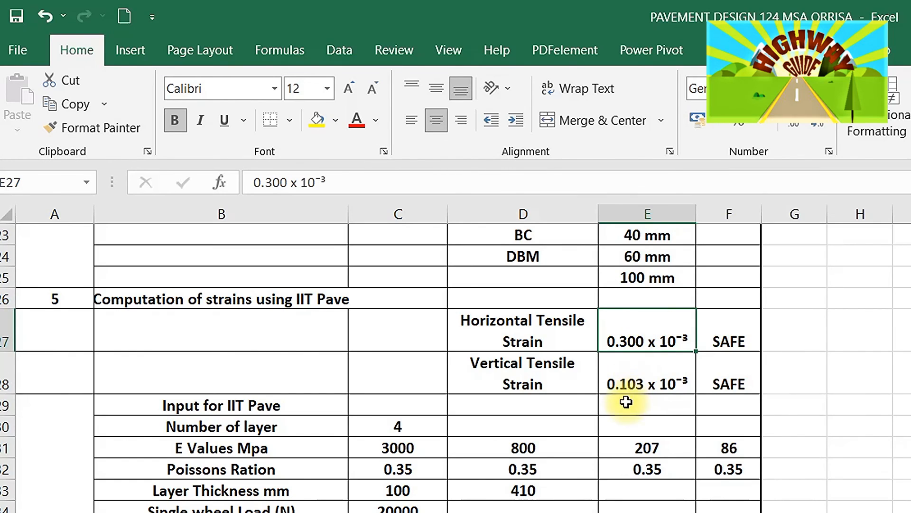
# - Compare the computed horizontal tensile strain with the allowable horizontal strain from the fatigue model
pyautogui.click(623, 380)
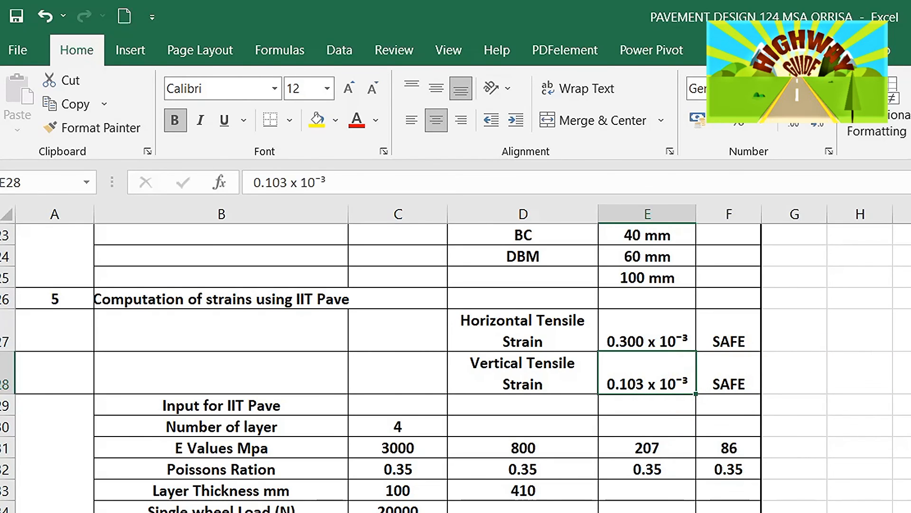
pyautogui.scroll(3, 455, 368)
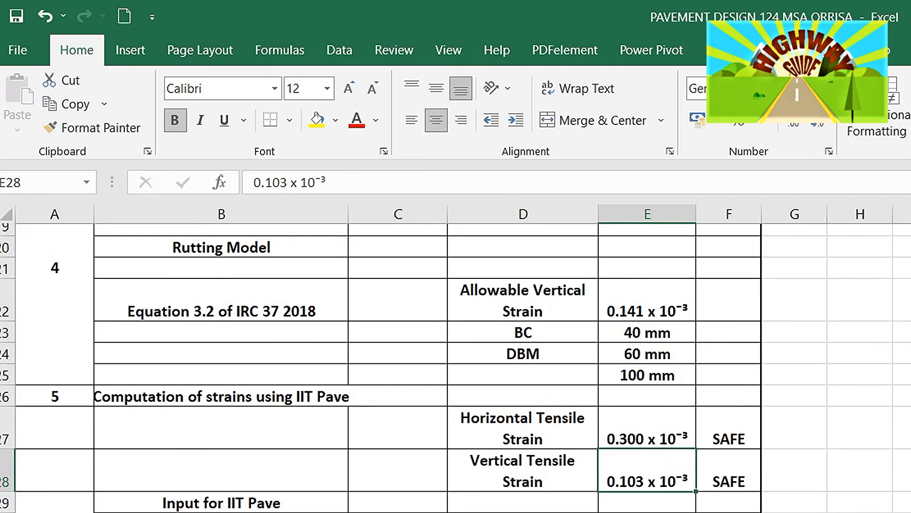
pyautogui.scroll(2, 456, 367)
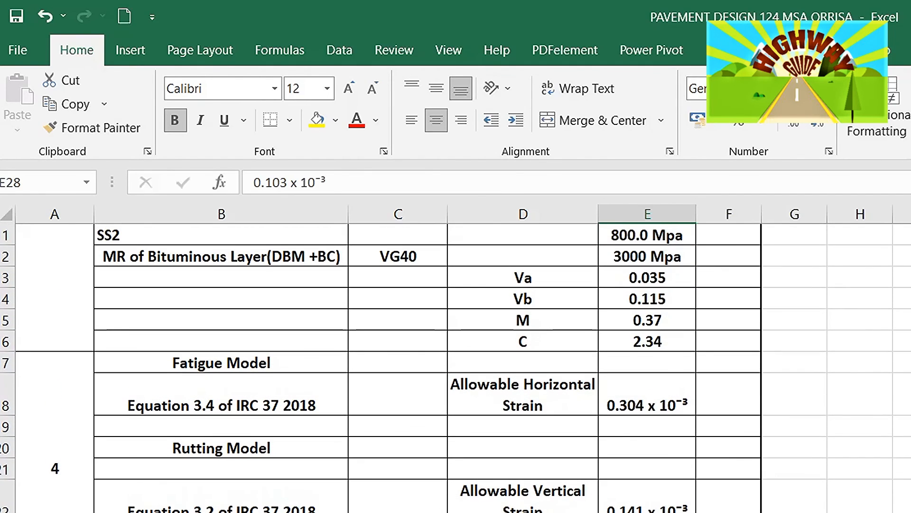
pyautogui.scroll(-1, 456, 367)
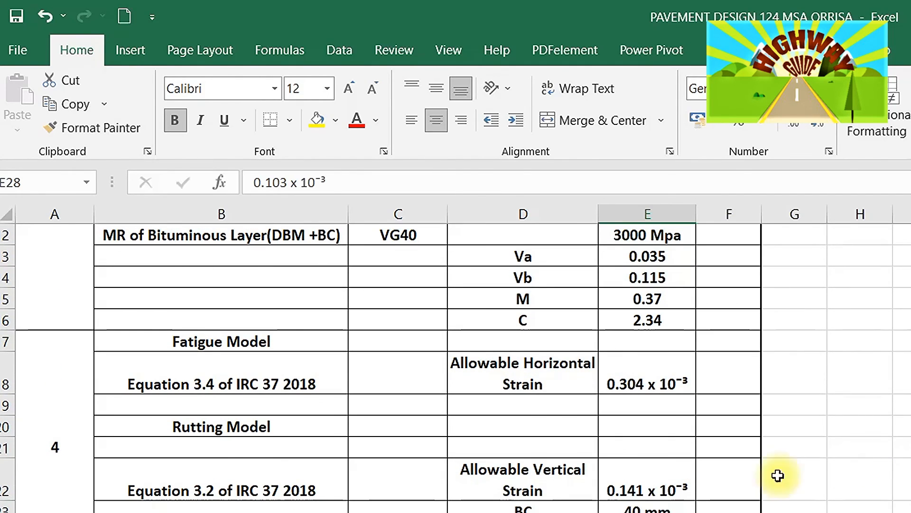
pyautogui.click(632, 378)
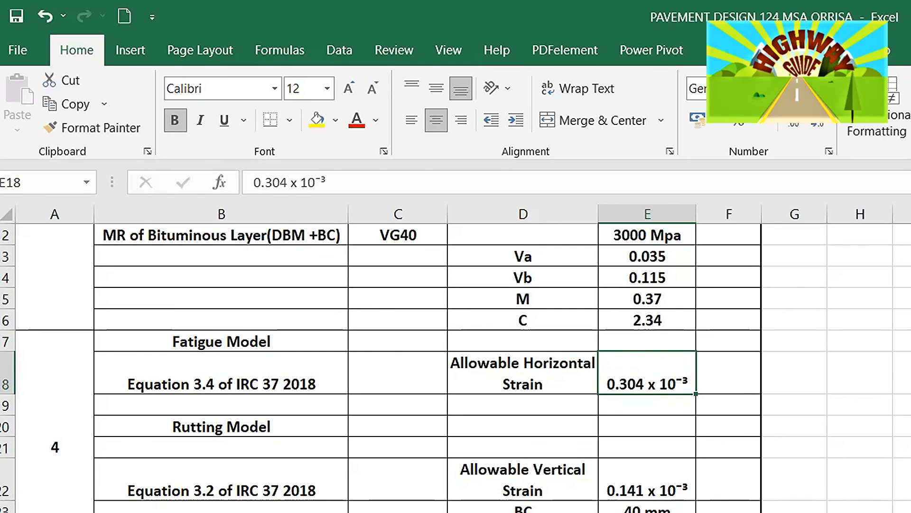
pyautogui.scroll(-5, 455, 367)
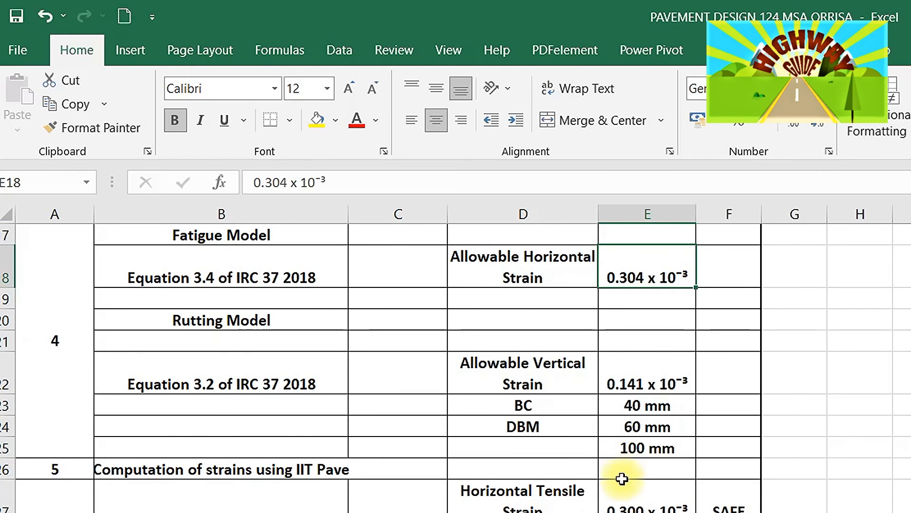
pyautogui.click(618, 502)
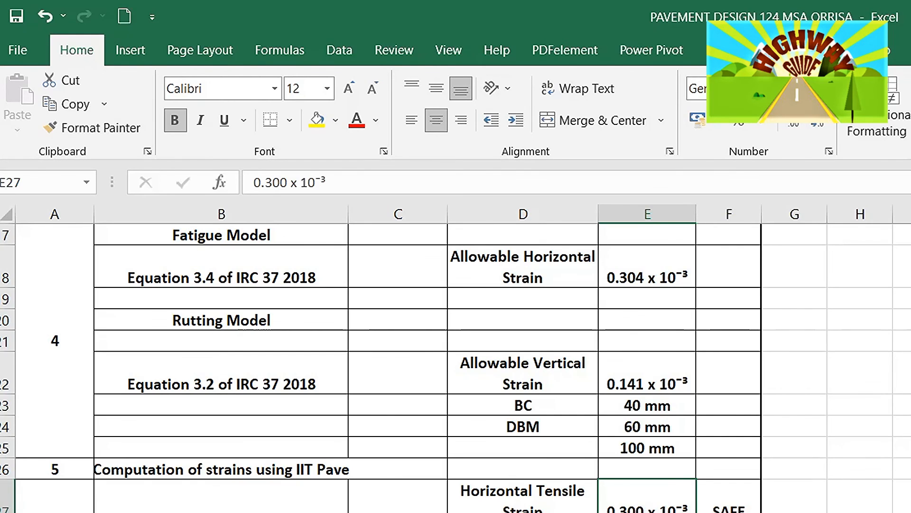
# - Compare the computed vertical strain with the allowable vertical strain from the rutting model
pyautogui.scroll(1, 455, 366)
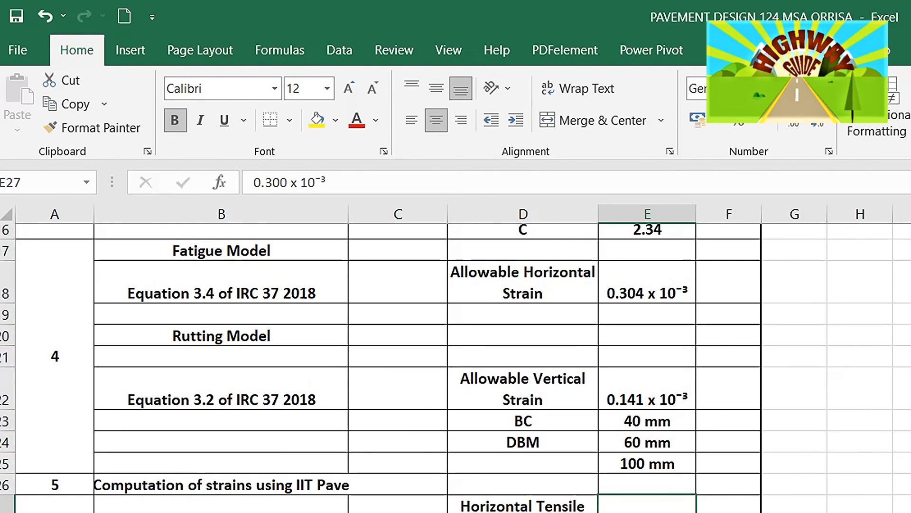
pyautogui.scroll(3, 456, 366)
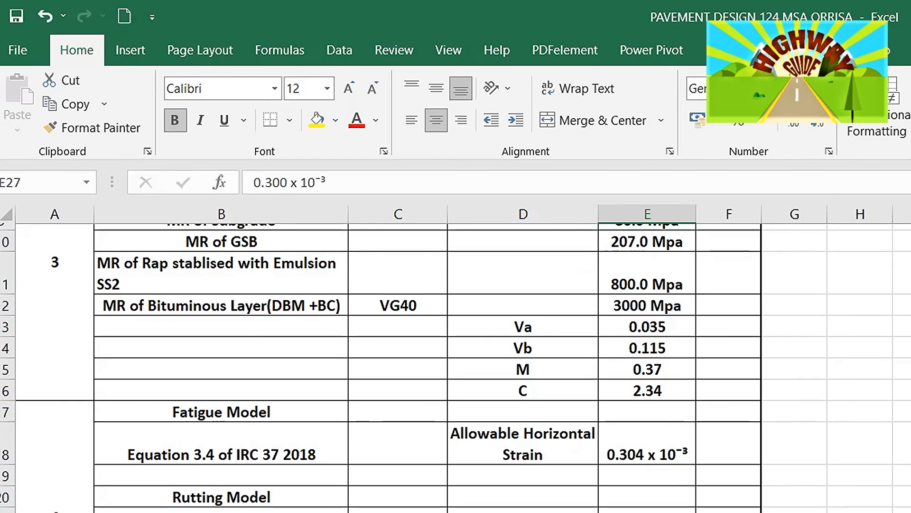
pyautogui.scroll(-2, 455, 366)
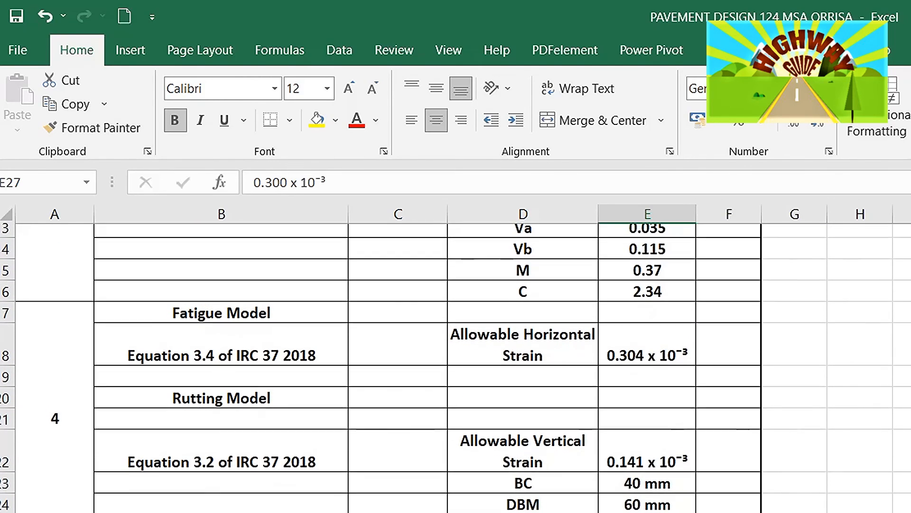
pyautogui.click(639, 446)
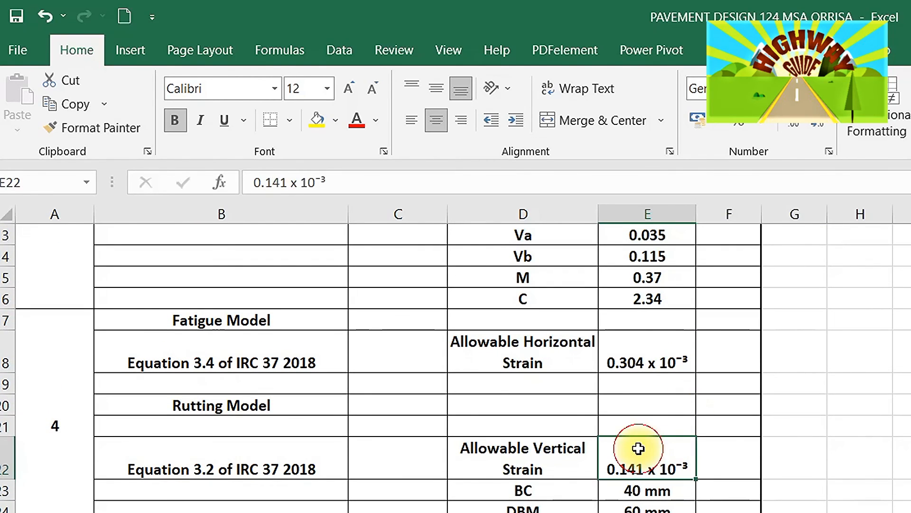
pyautogui.scroll(-2, 455, 365)
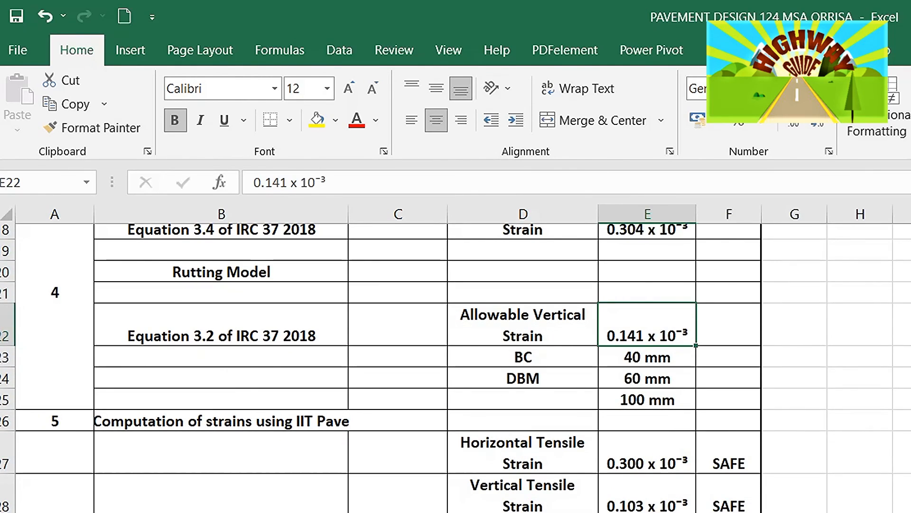
pyautogui.scroll(-1, 456, 365)
pyautogui.click(628, 483)
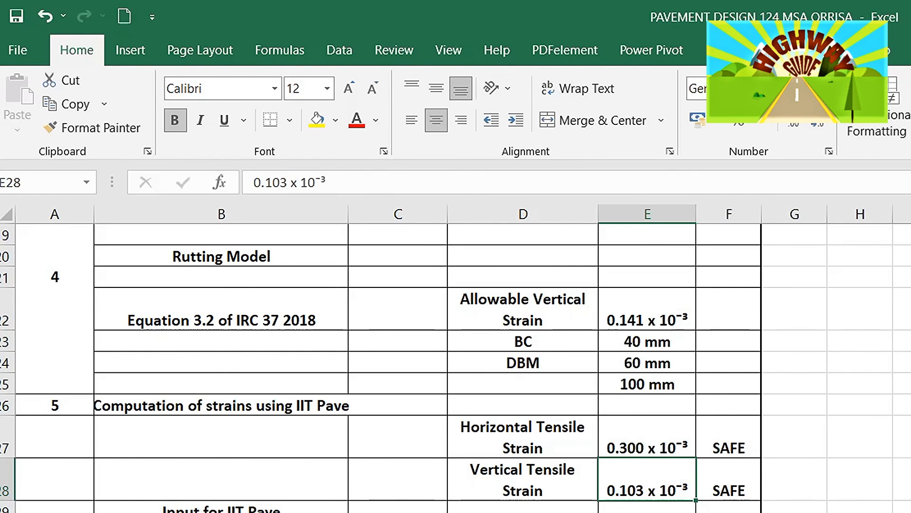
pyautogui.scroll(-4, 456, 368)
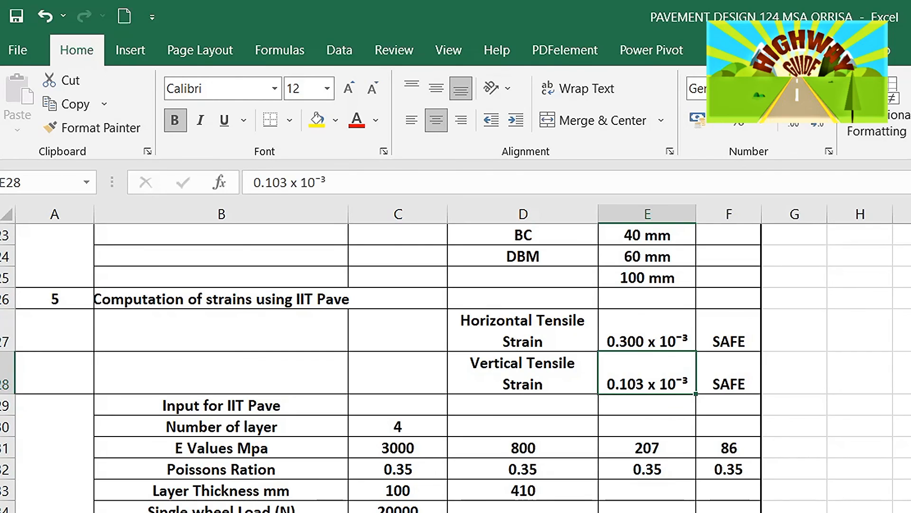